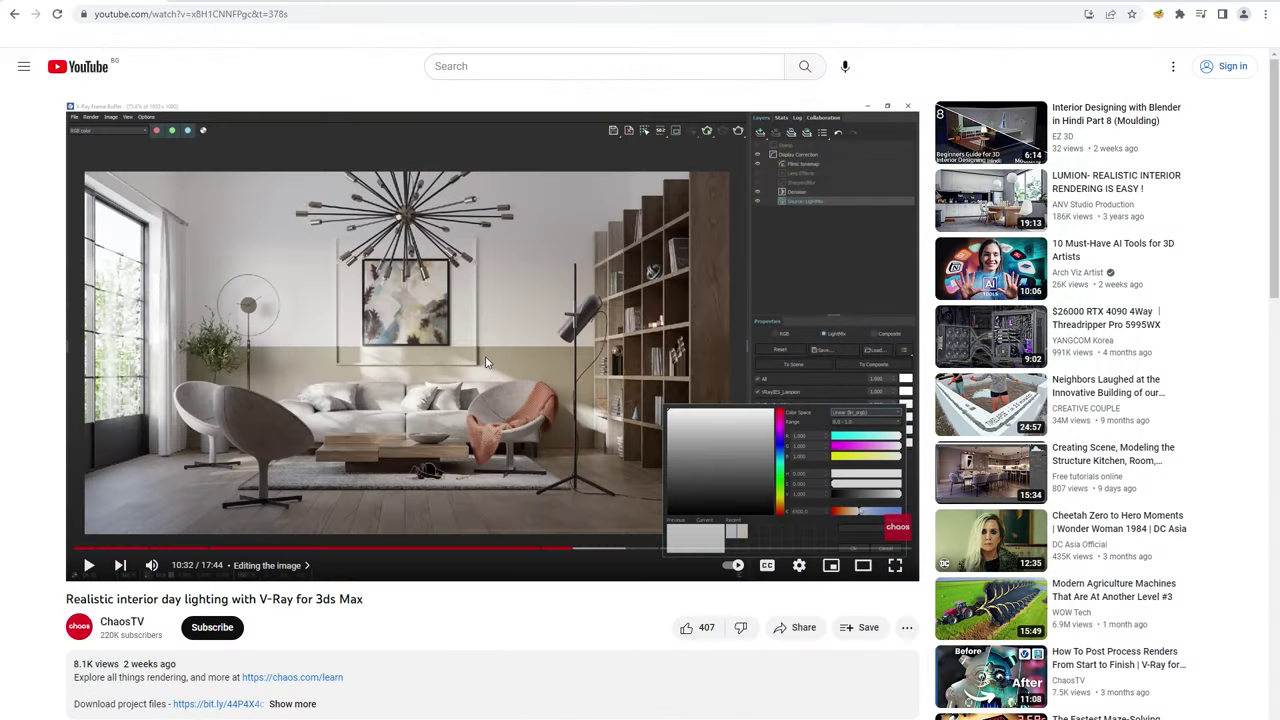
# Expand the interior day-lighting tutorial's full description and scroll down through it.
pyautogui.click(292, 704)
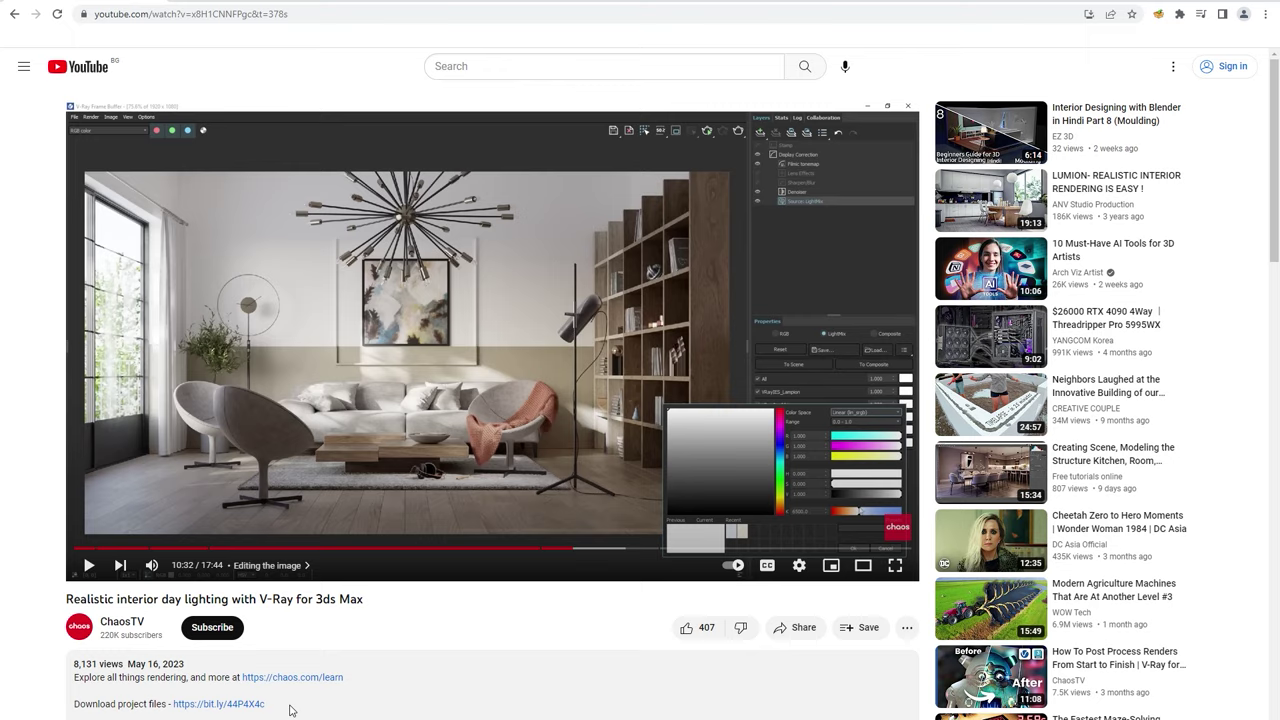
pyautogui.scroll(-2, 290, 700)
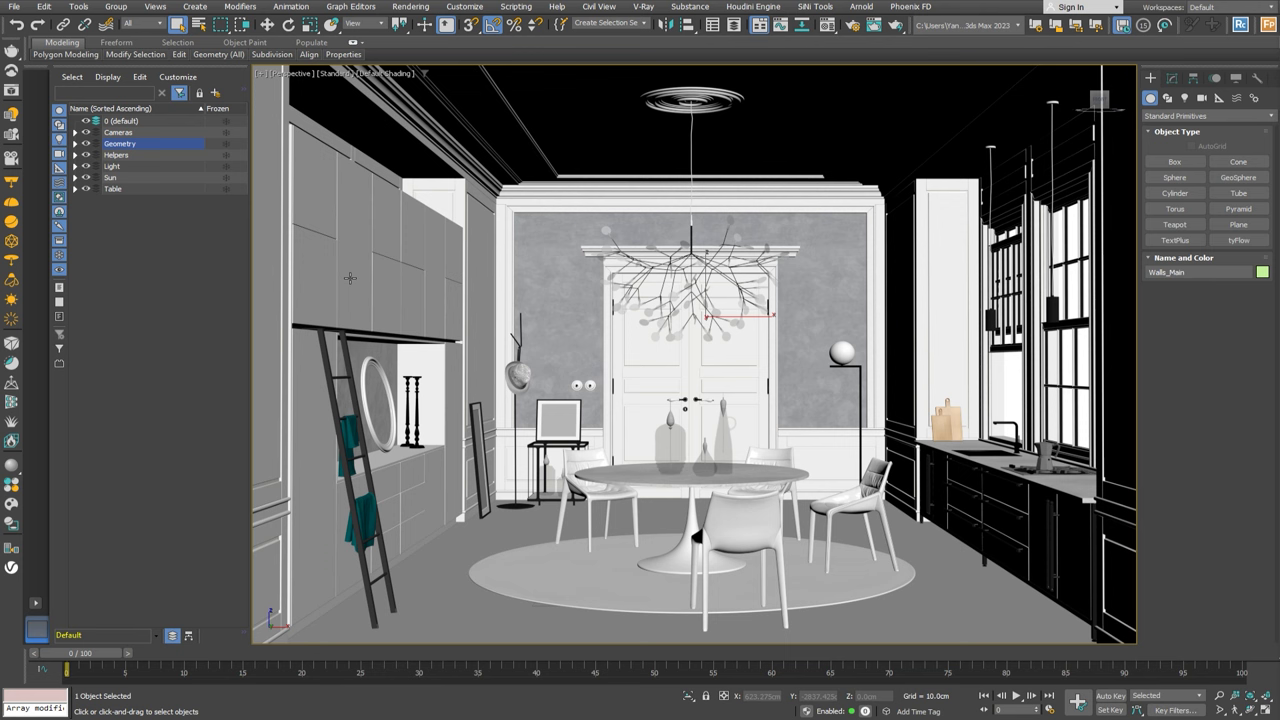
# Show the dining room through VRayCam001 and zoom out slightly.
pyautogui.click(11, 160)
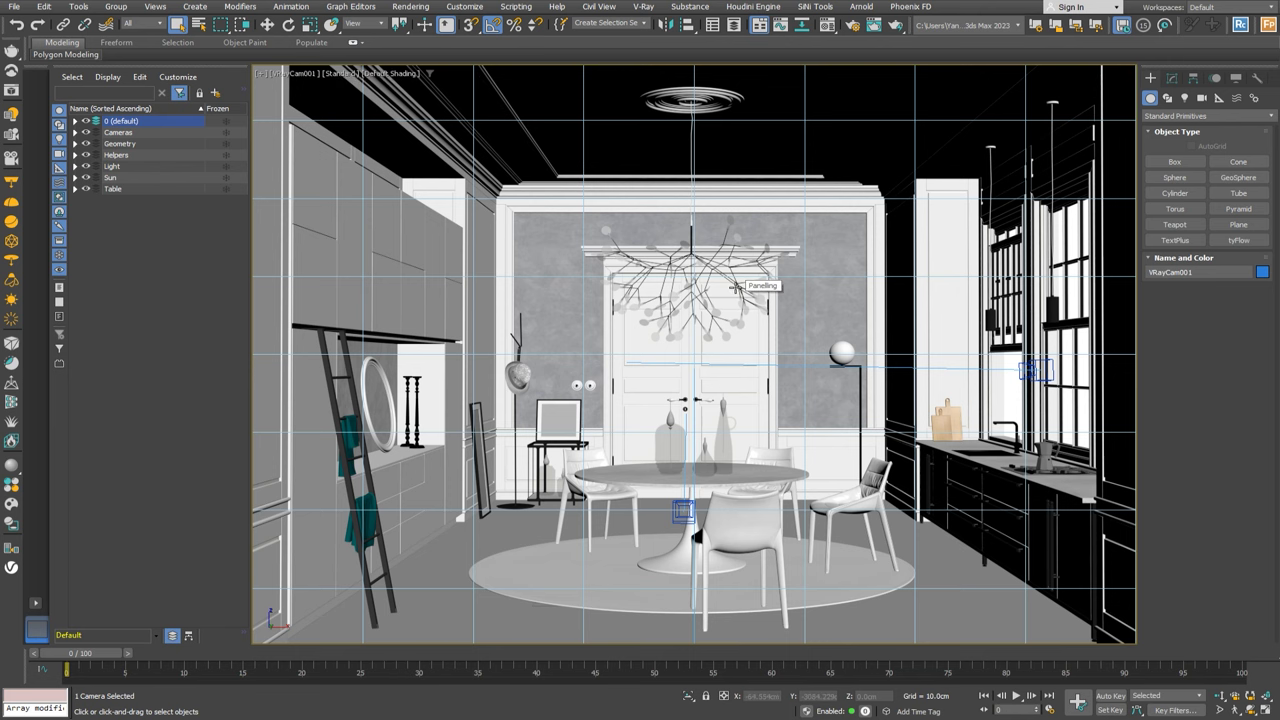
pyautogui.scroll(-2, 737, 286)
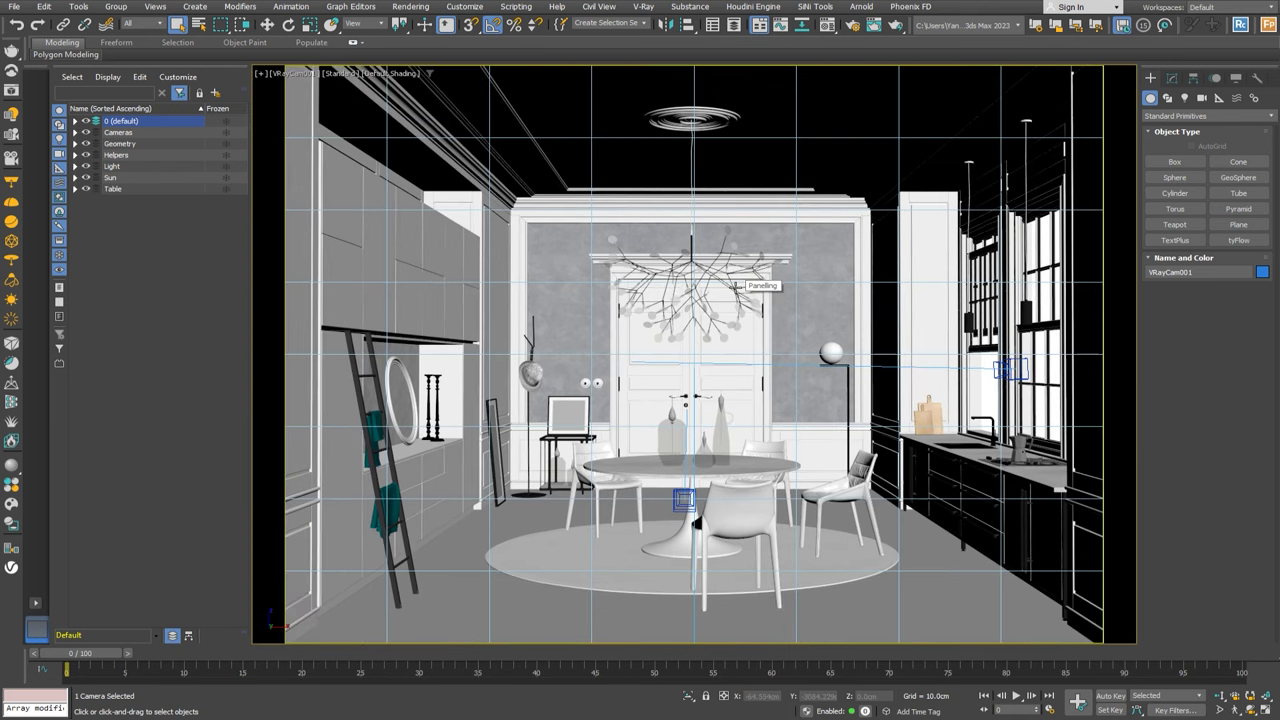
# Open VRayCam001's physical camera parameters, keeping it a Still camera with resolution override off.
pyautogui.click(1177, 85)
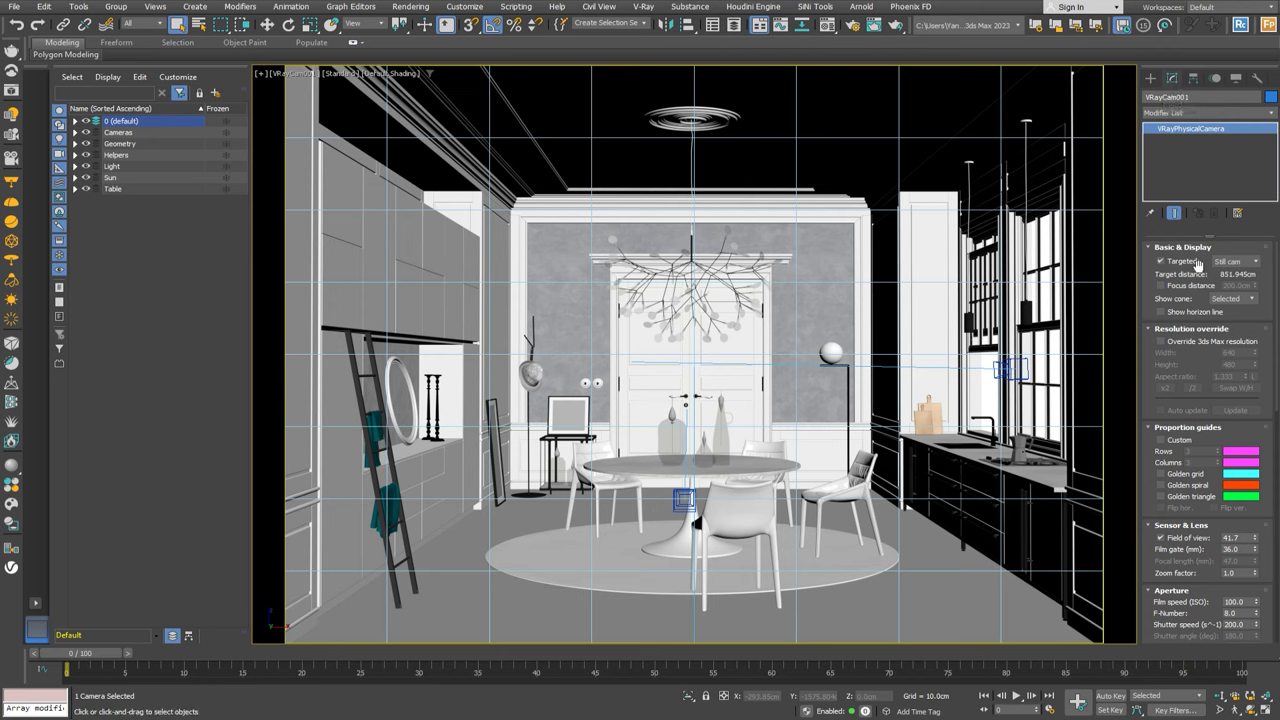
pyautogui.click(1236, 262)
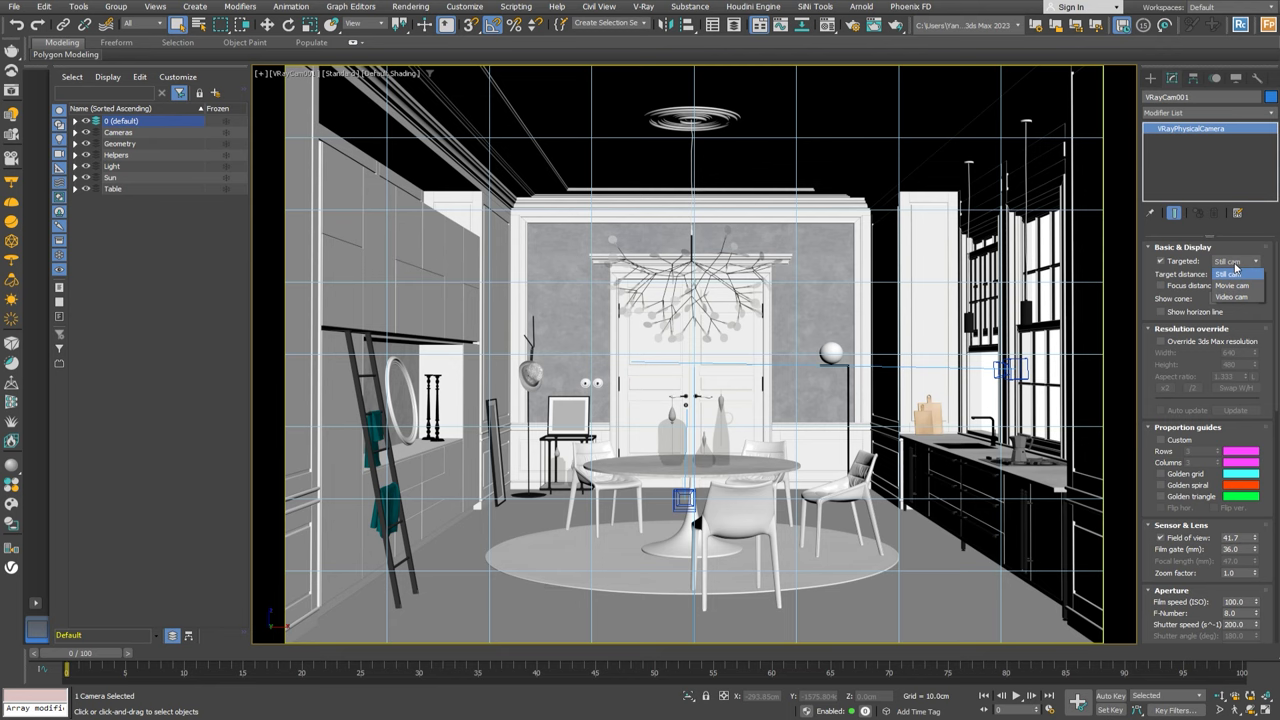
pyautogui.click(1236, 268)
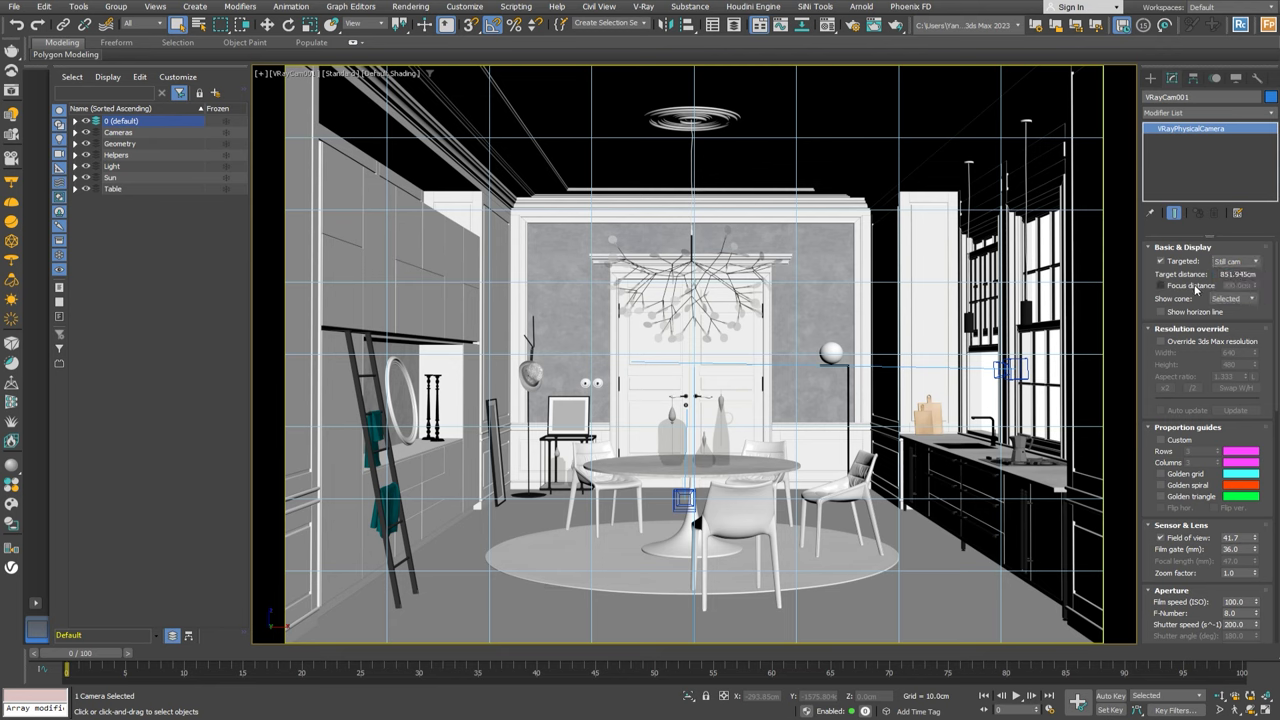
pyautogui.click(1215, 343)
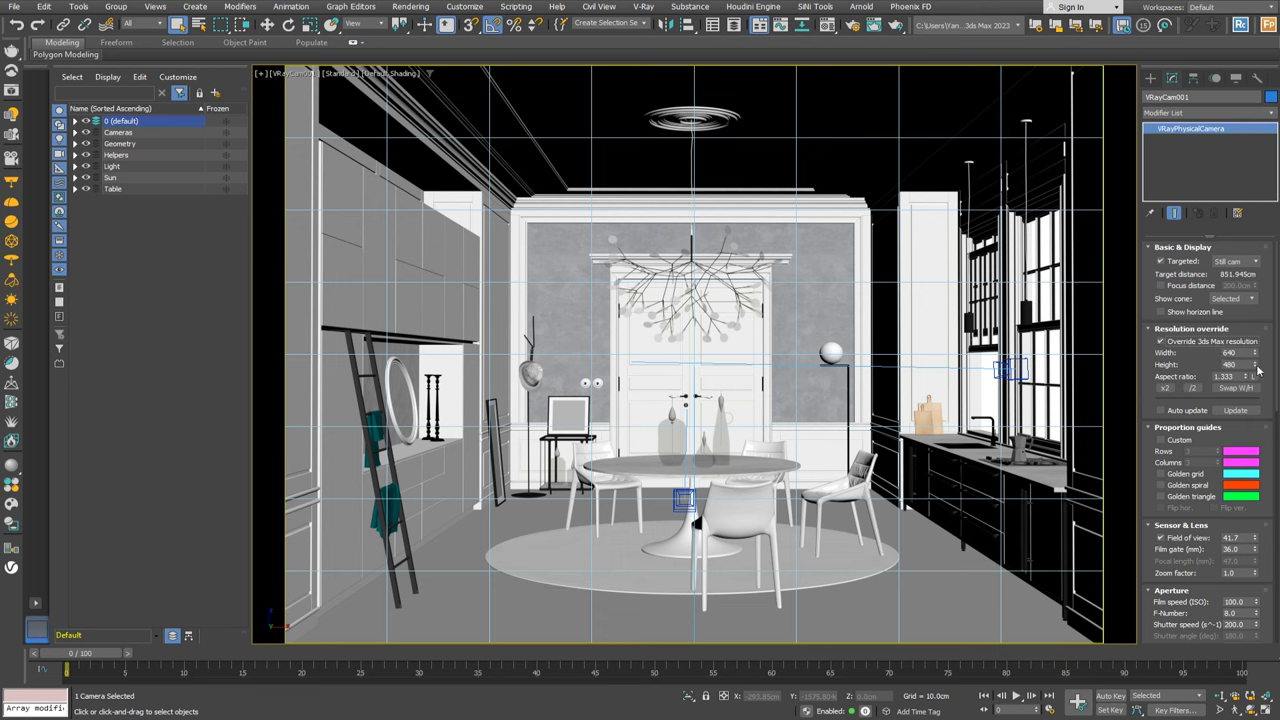
pyautogui.moveTo(1256, 366)
pyautogui.mouseDown()
pyautogui.moveTo(1257, 400)
pyautogui.moveTo(1256, 368)
pyautogui.moveTo(1252, 388)
pyautogui.mouseUp()
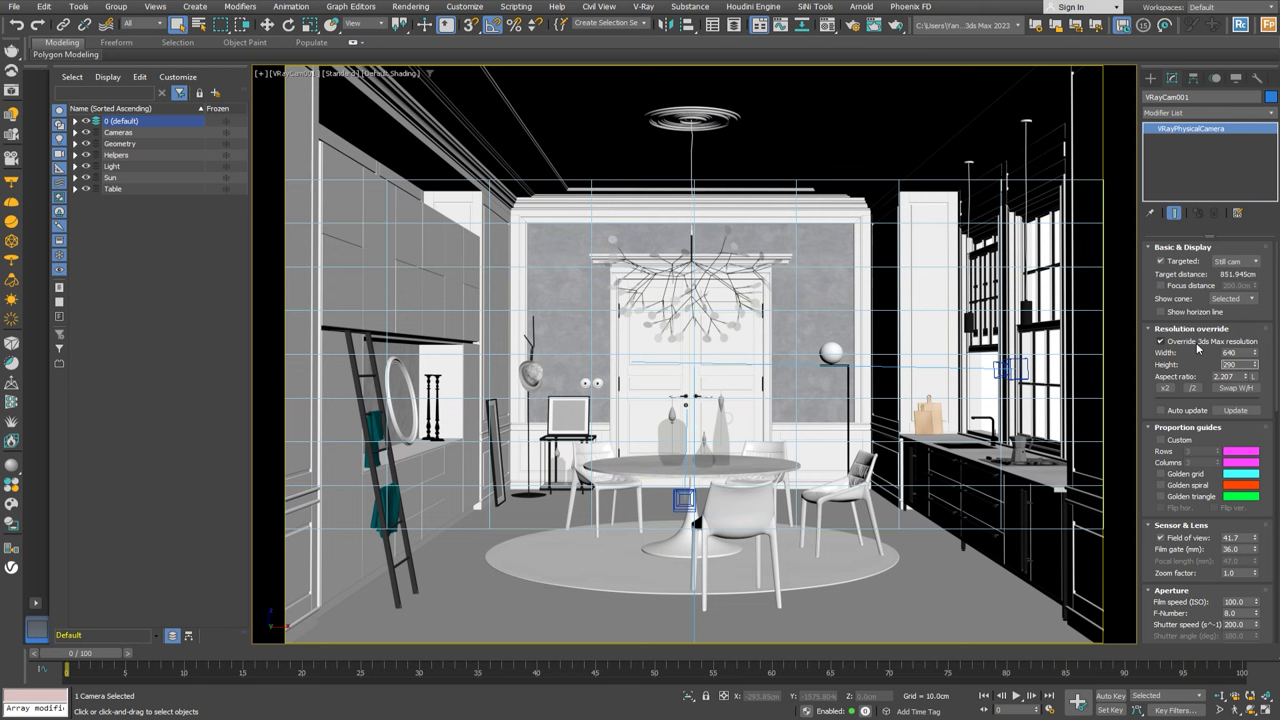
pyautogui.click(1196, 347)
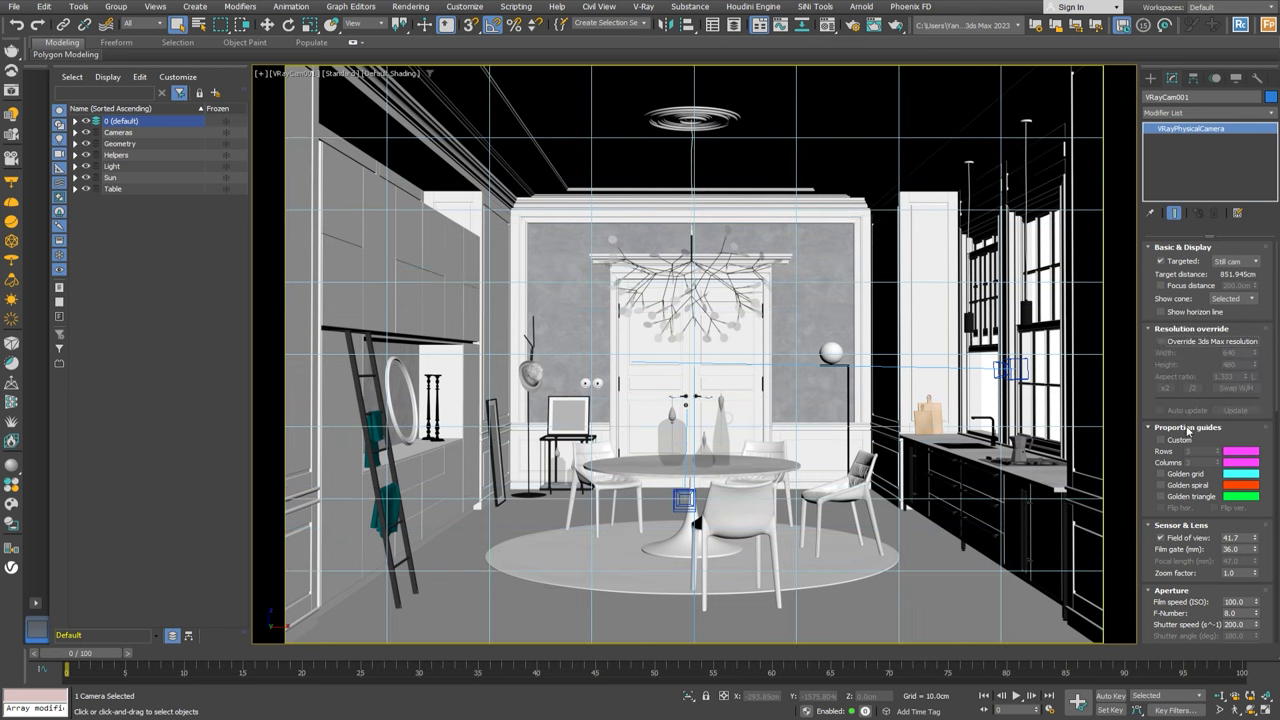
# Overlay golden spiral and golden triangle guides on the camera view, flipped horizontally only.
pyautogui.click(1161, 474)
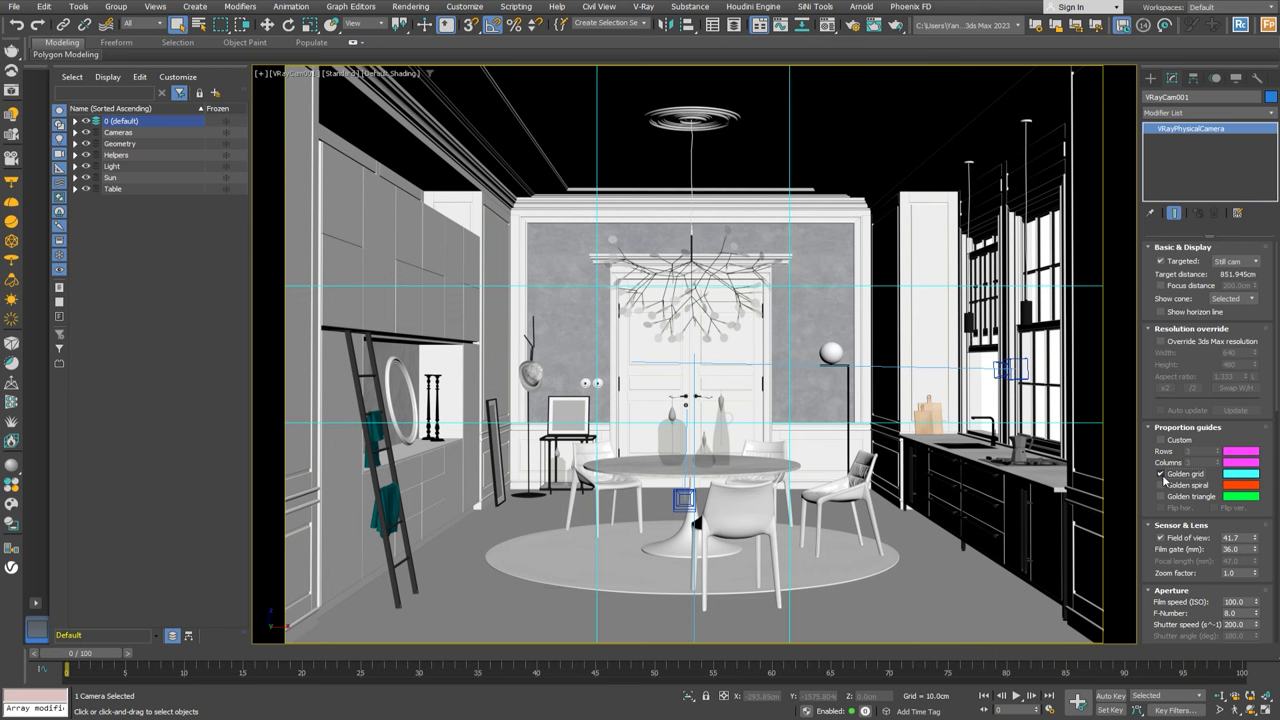
pyautogui.click(1161, 474)
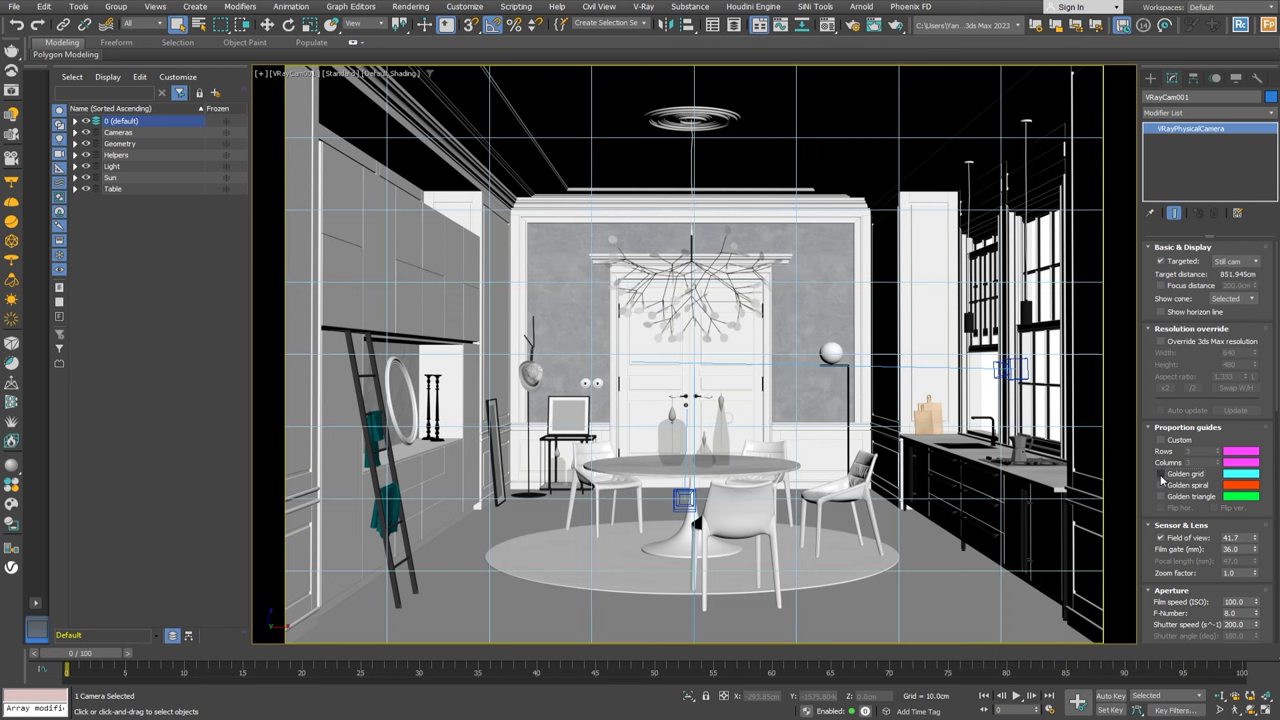
pyautogui.click(1161, 486)
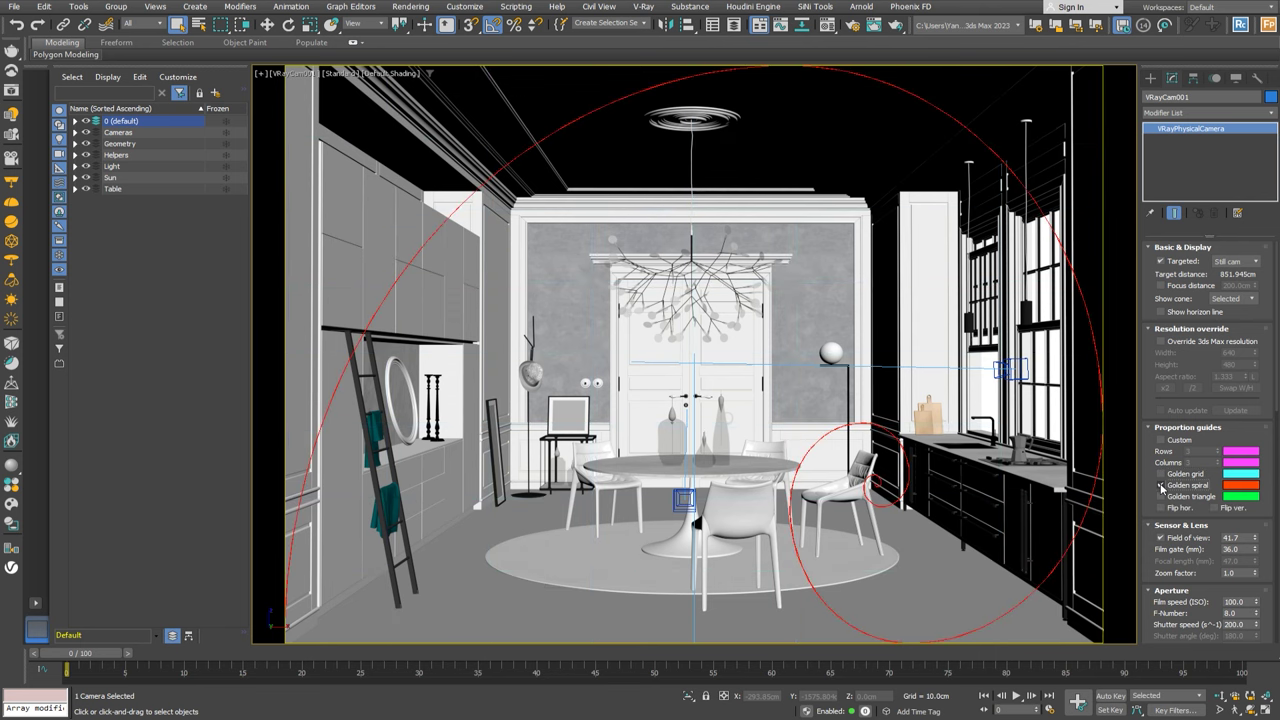
pyautogui.click(1161, 497)
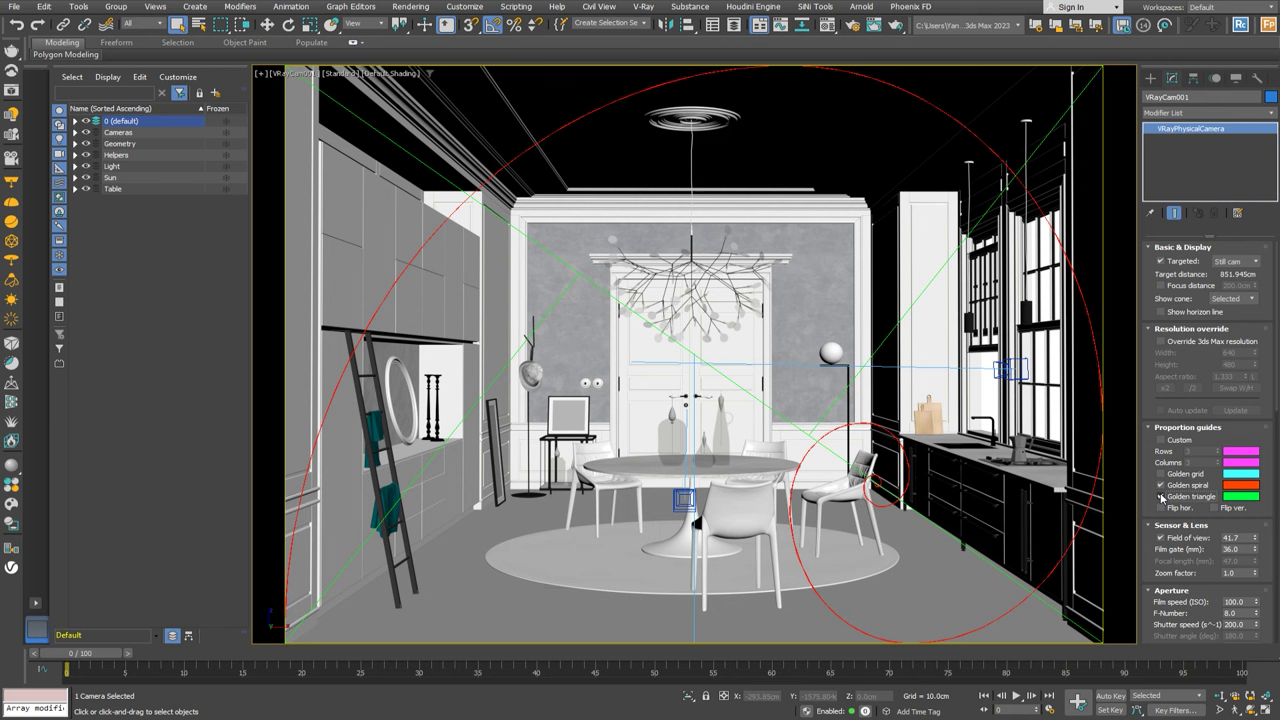
pyautogui.click(1214, 508)
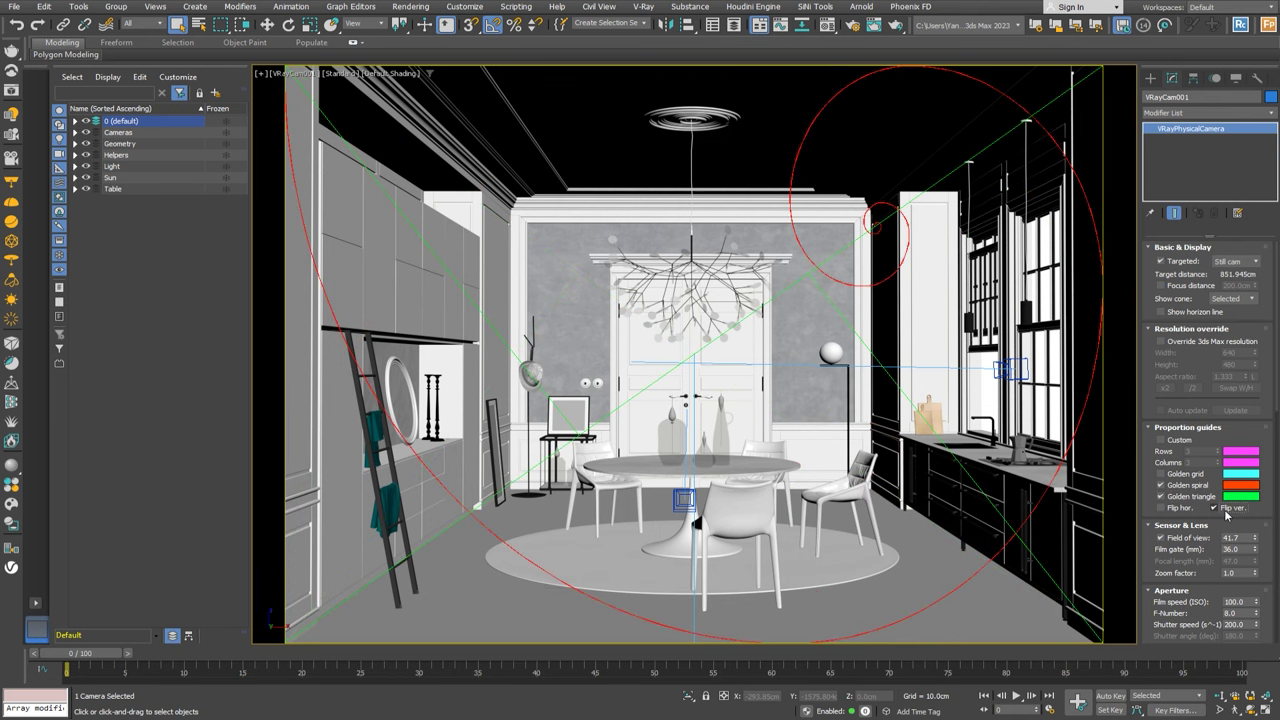
pyautogui.click(1161, 508)
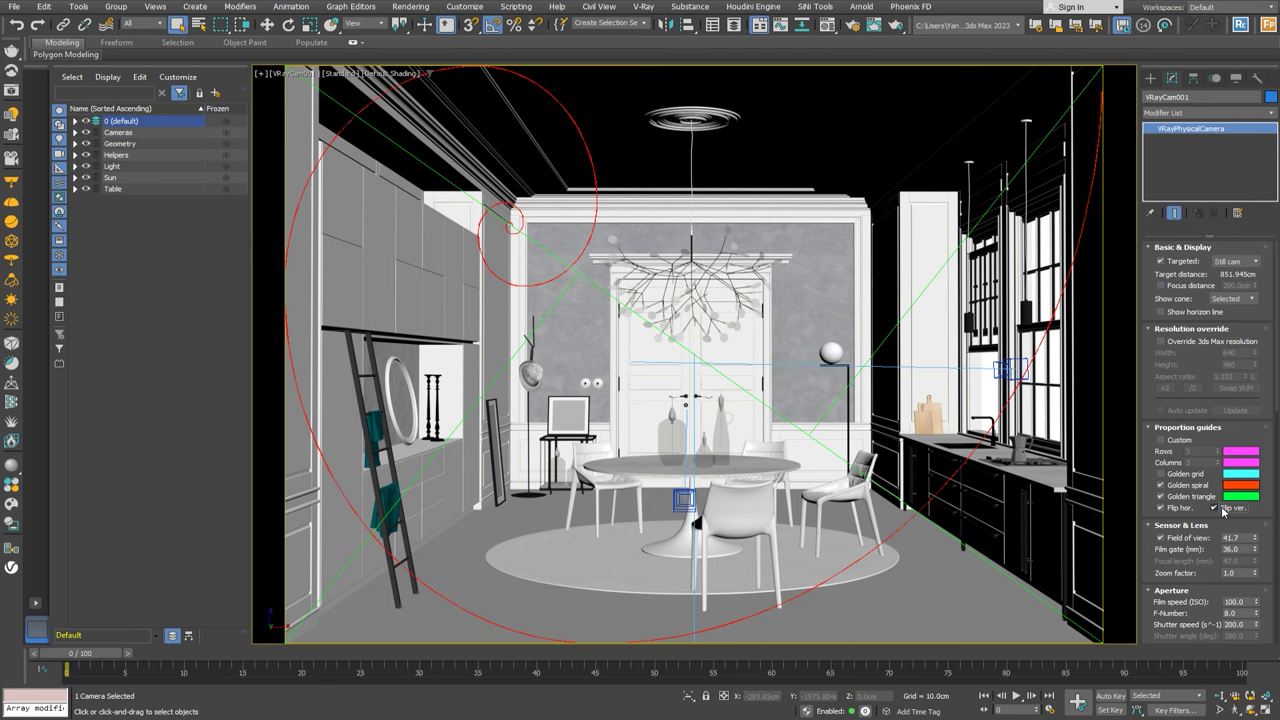
pyautogui.click(1222, 509)
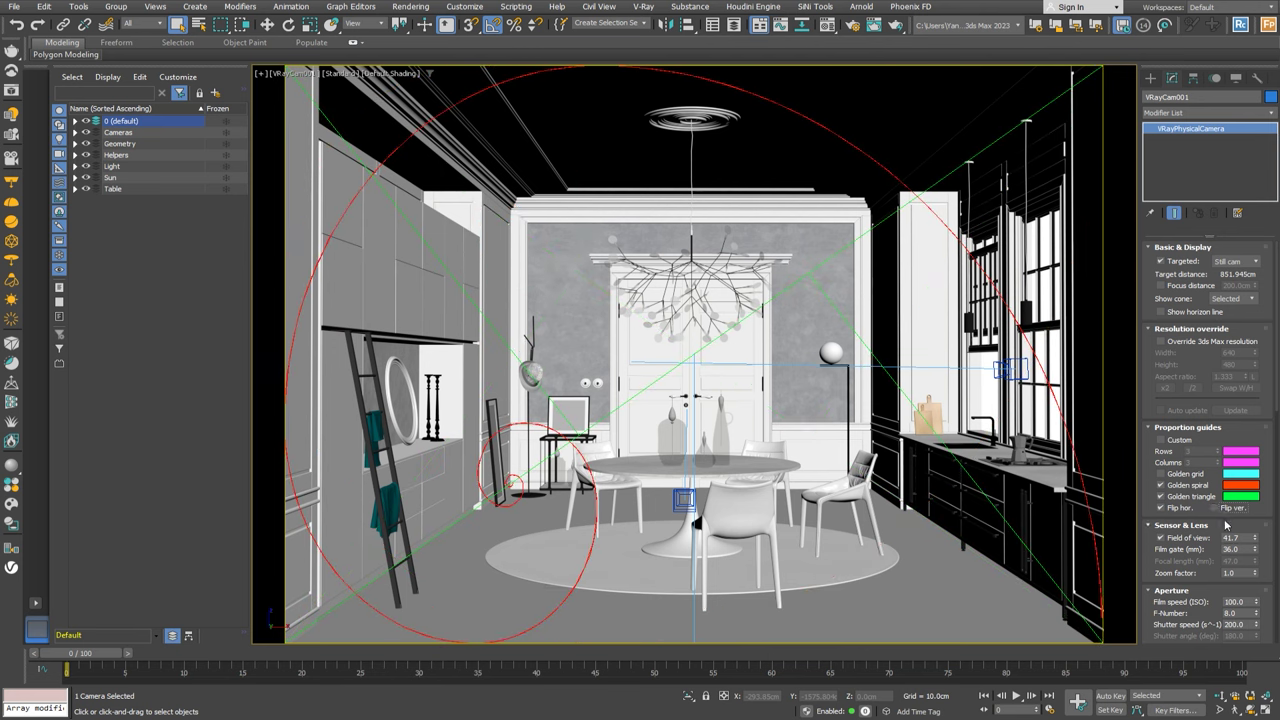
pyautogui.moveTo(1214, 567); pyautogui.dragTo(1218, 291)
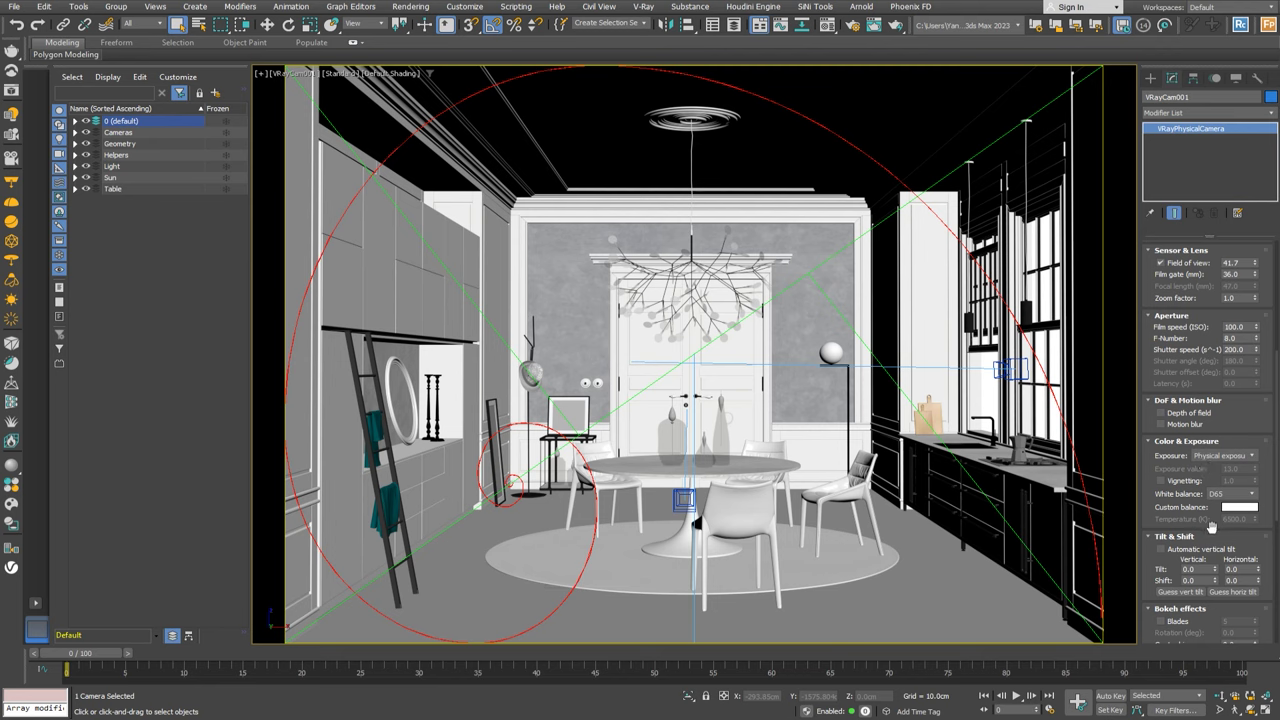
pyautogui.moveTo(1164, 570); pyautogui.dragTo(1164, 285)
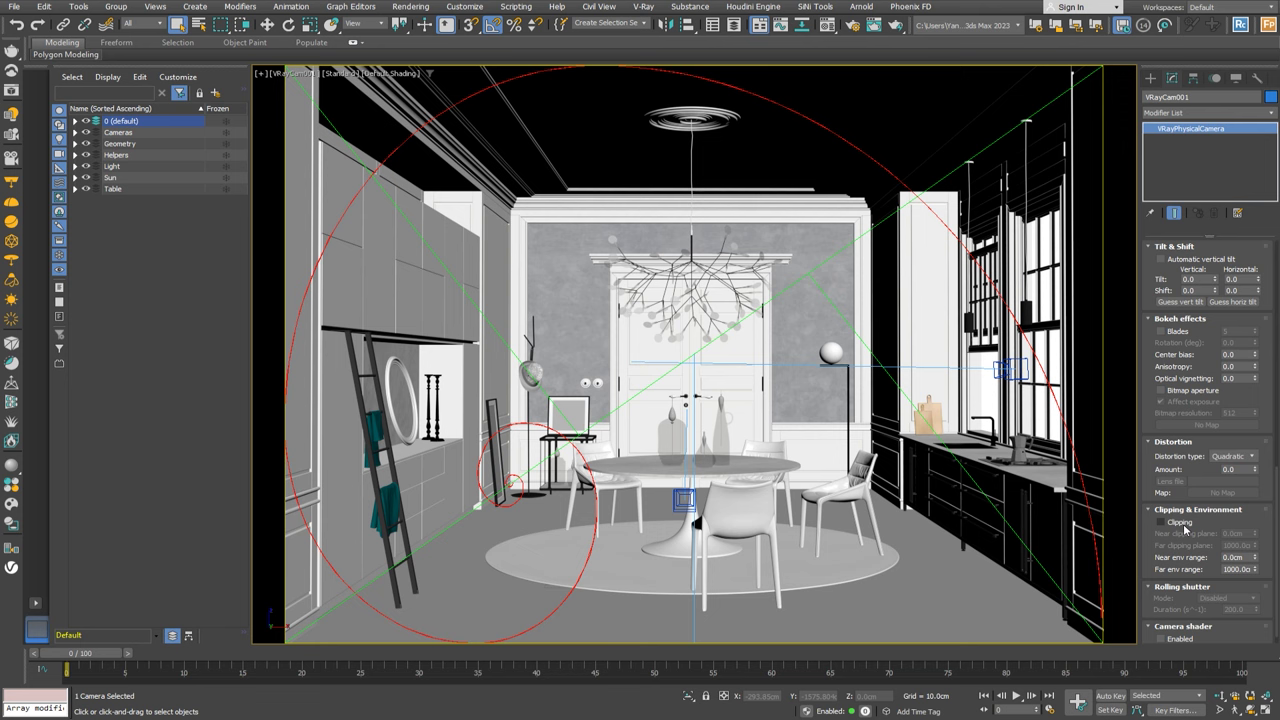
pyautogui.scroll(10, 1184, 530)
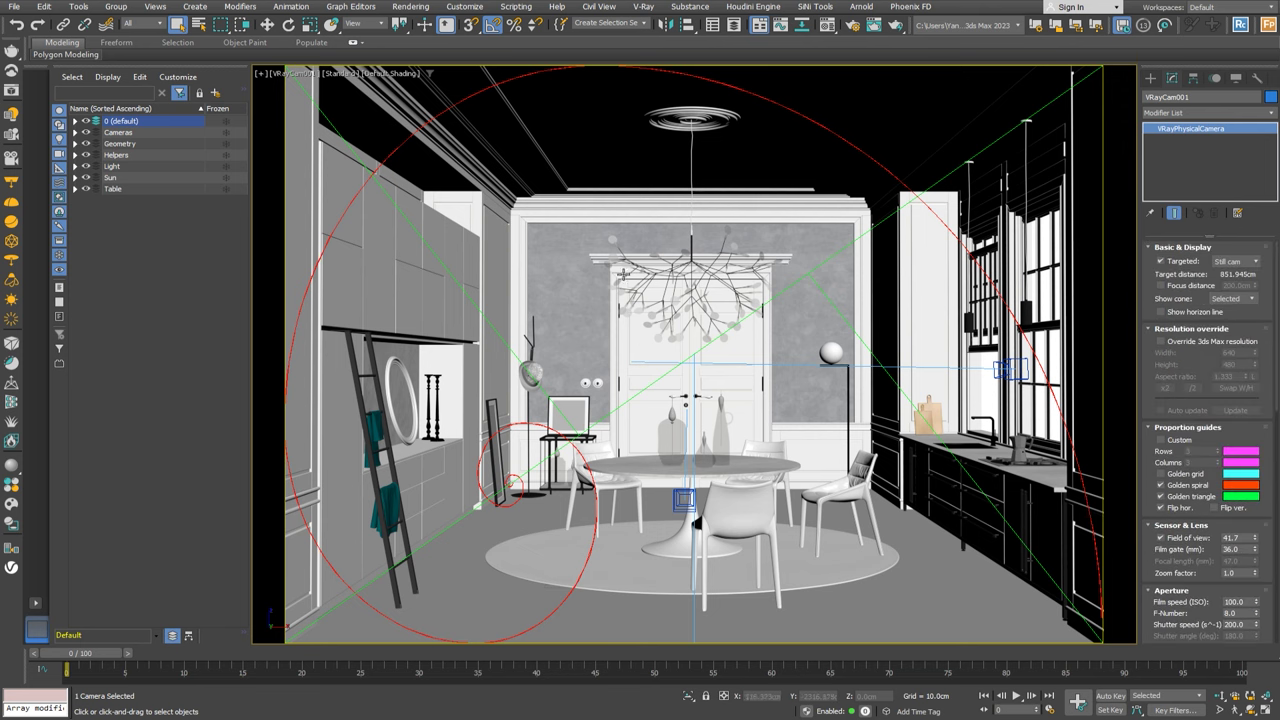
# Open the V-Ray Camera Lister, move it aside, and give VRayCam001 a 38 field of view.
pyautogui.click(11, 136)
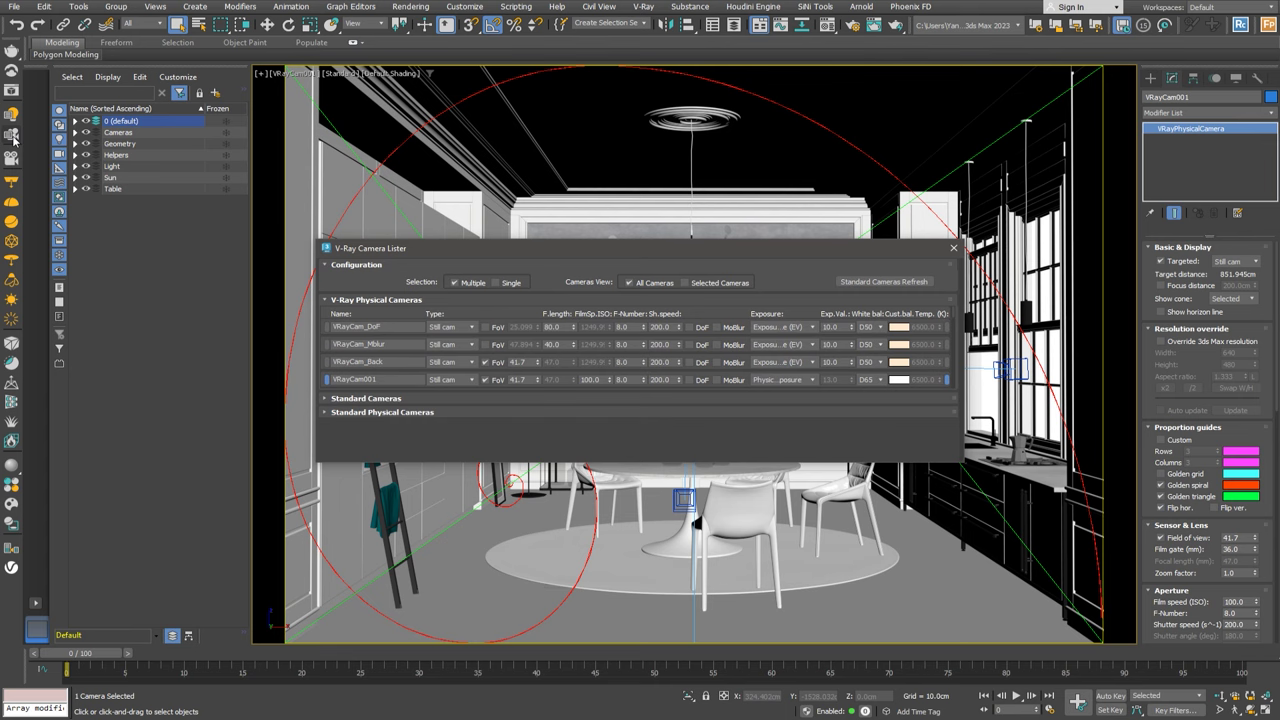
pyautogui.moveTo(466, 251); pyautogui.dragTo(799, 78)
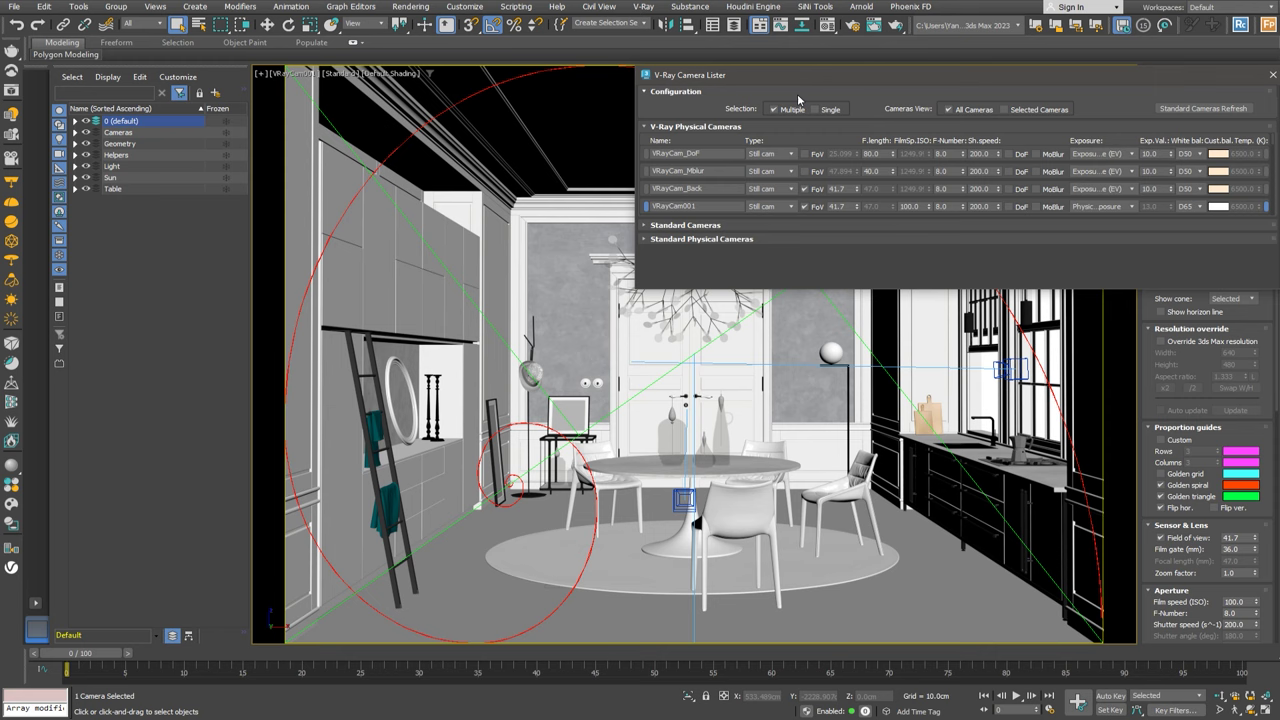
pyautogui.moveTo(858, 205)
pyautogui.mouseDown()
pyautogui.moveTo(856, 184)
pyautogui.moveTo(855, 211)
pyautogui.mouseUp()
pyautogui.doubleClick(846, 207)
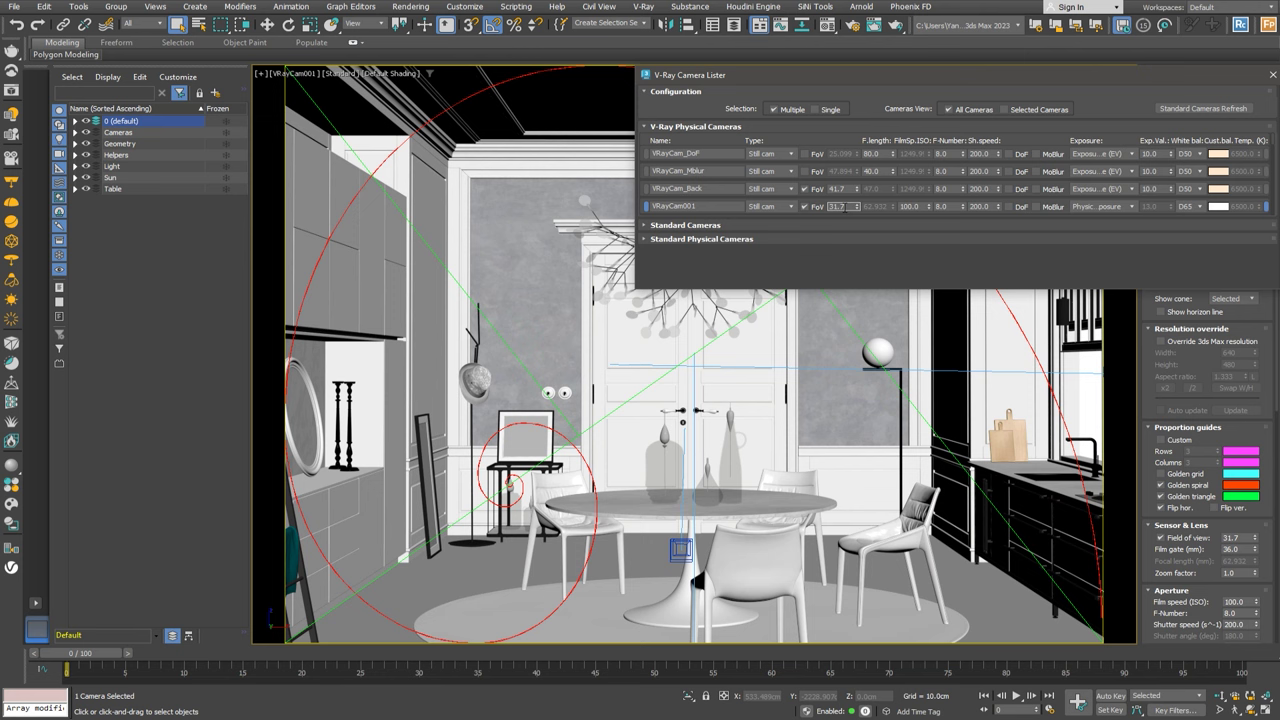
pyautogui.write('38')
pyautogui.press('Return')
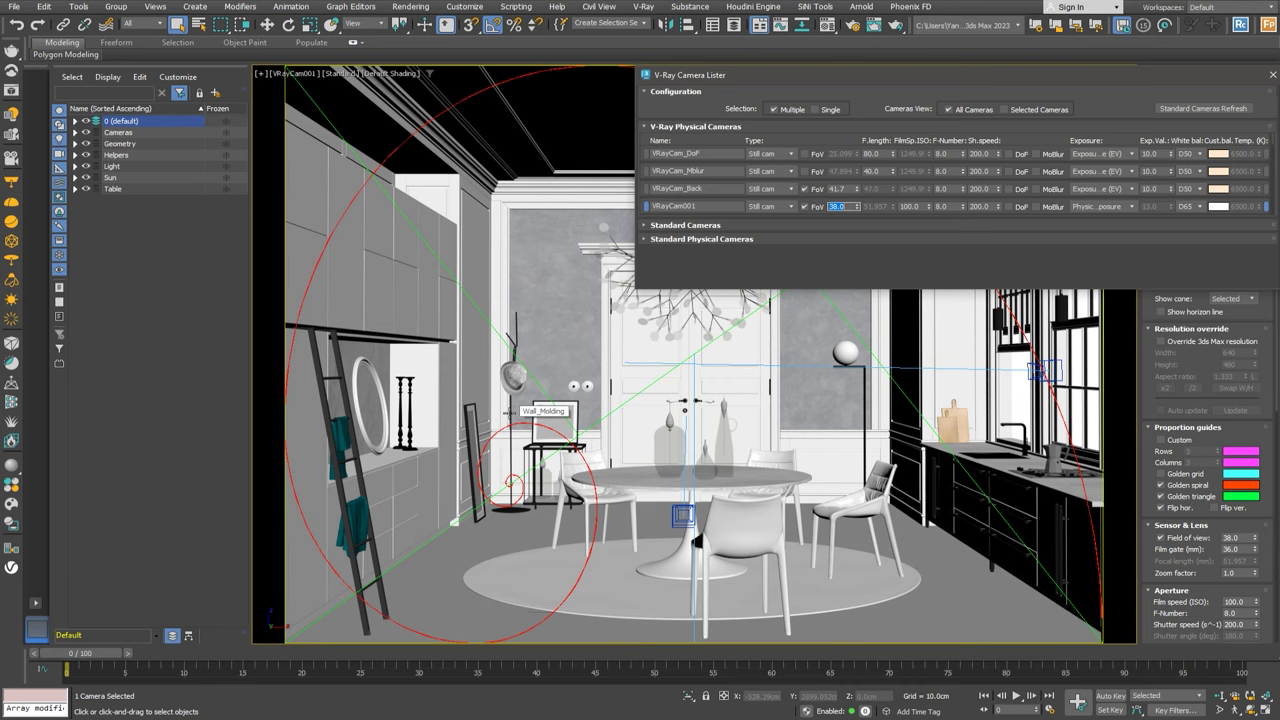
# Render the camera view, then switch VRayCam001 to Exposure value (EV) mode at 10.
pyautogui.click(13, 50)
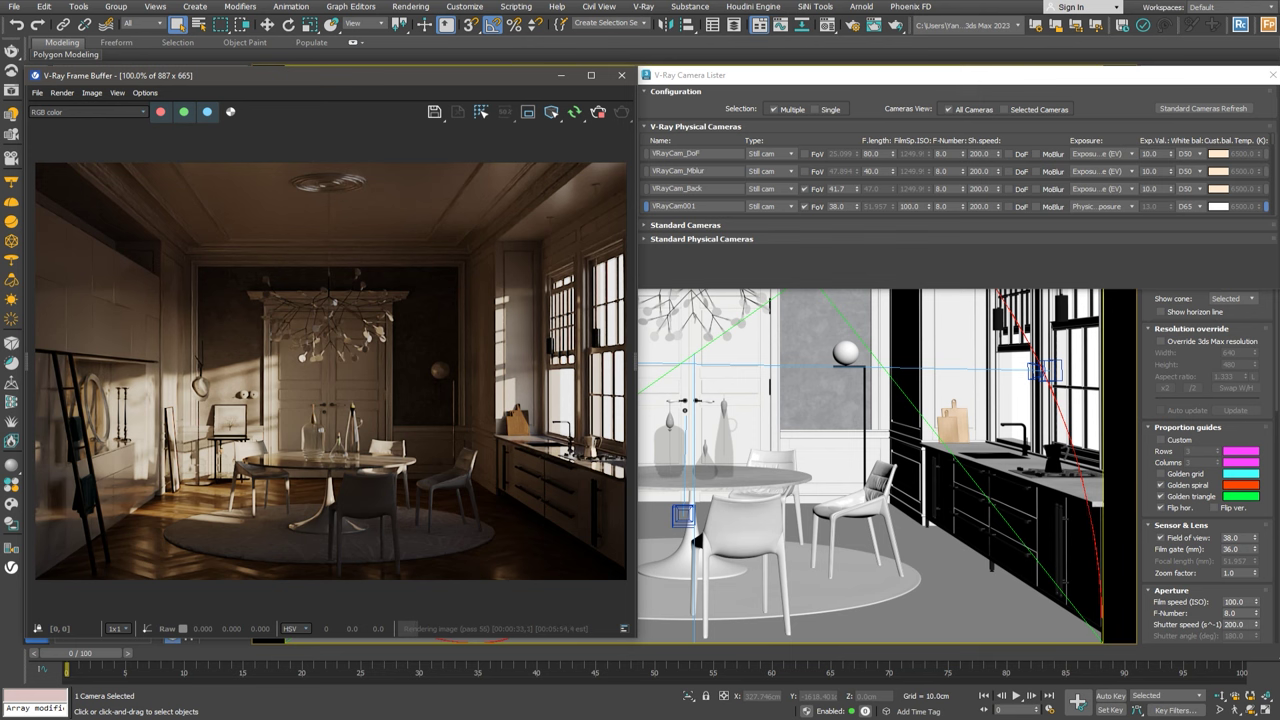
pyautogui.click(1095, 208)
pyautogui.click(1115, 224)
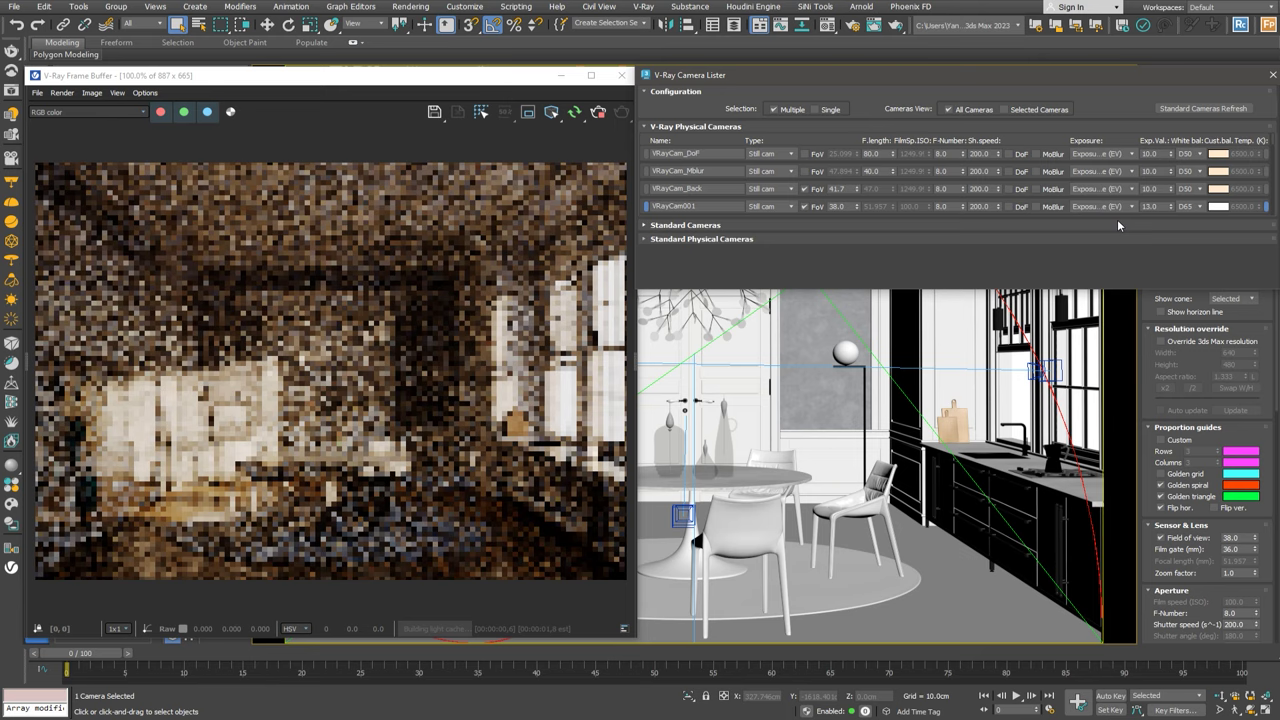
pyautogui.doubleClick(1152, 207)
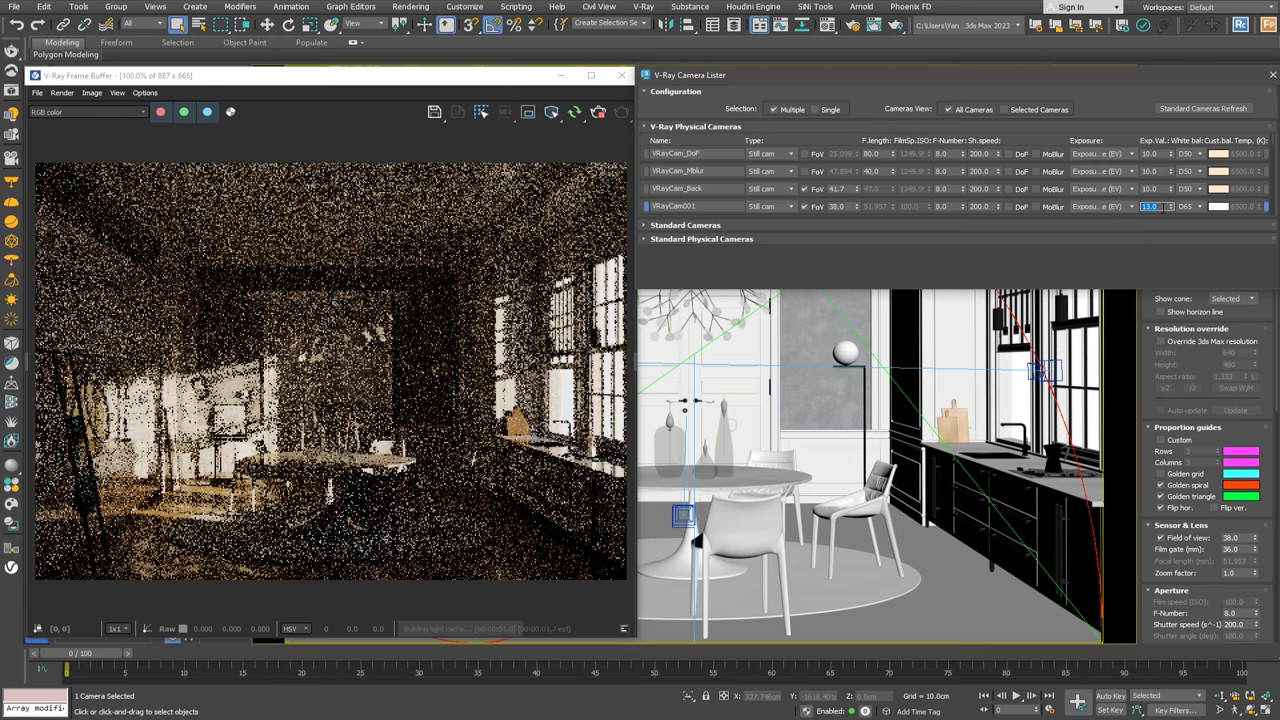
pyautogui.write('10')
pyautogui.press('Return')
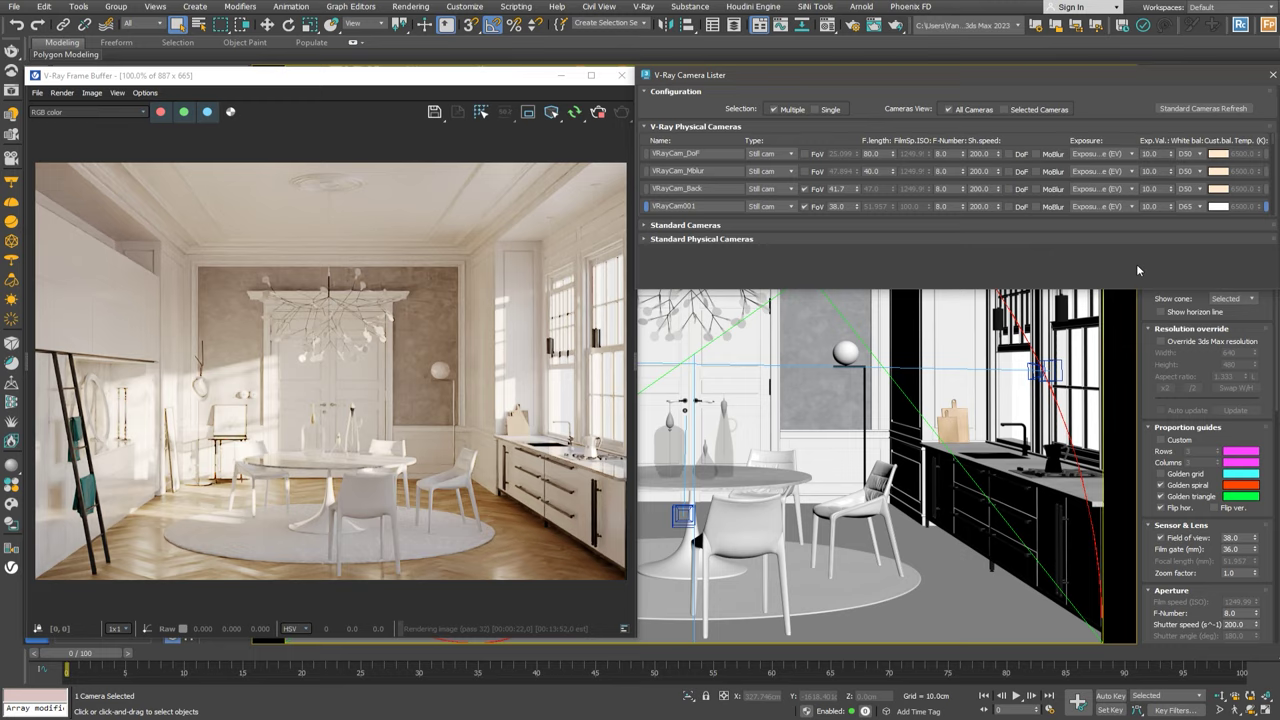
# Try the D75 white balance preset on VRayCam001, then settle on D50.
pyautogui.click(1183, 212)
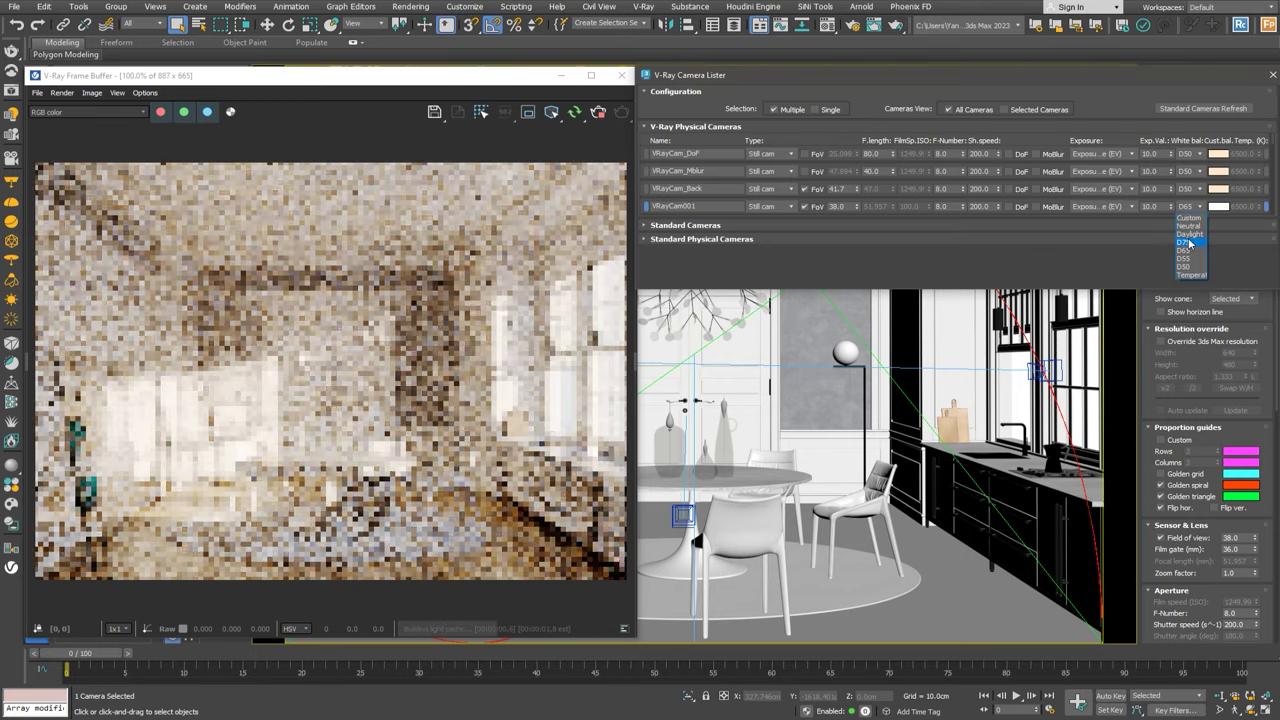
pyautogui.click(1188, 237)
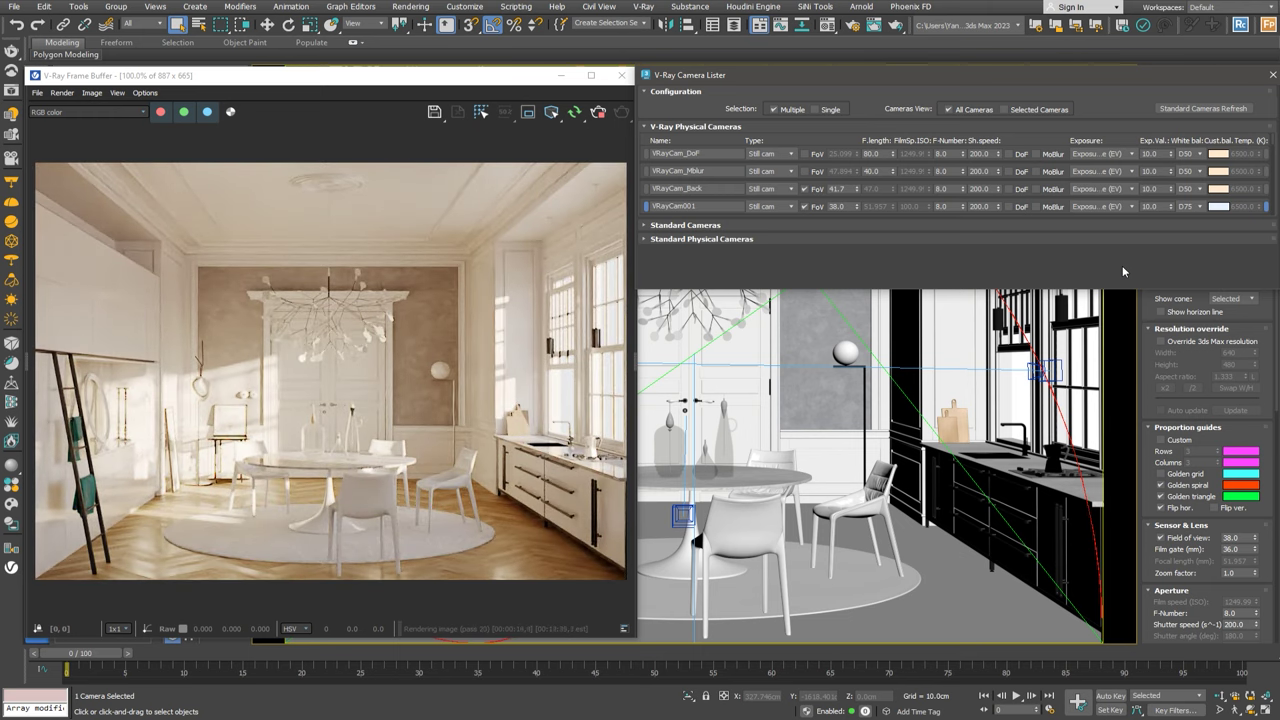
pyautogui.click(1185, 207)
pyautogui.click(1185, 267)
# In Render Setup's V-Ray camera settings, enable auto exposure and white balance and transfer them to VRayCam001.
pyautogui.click(1273, 74)
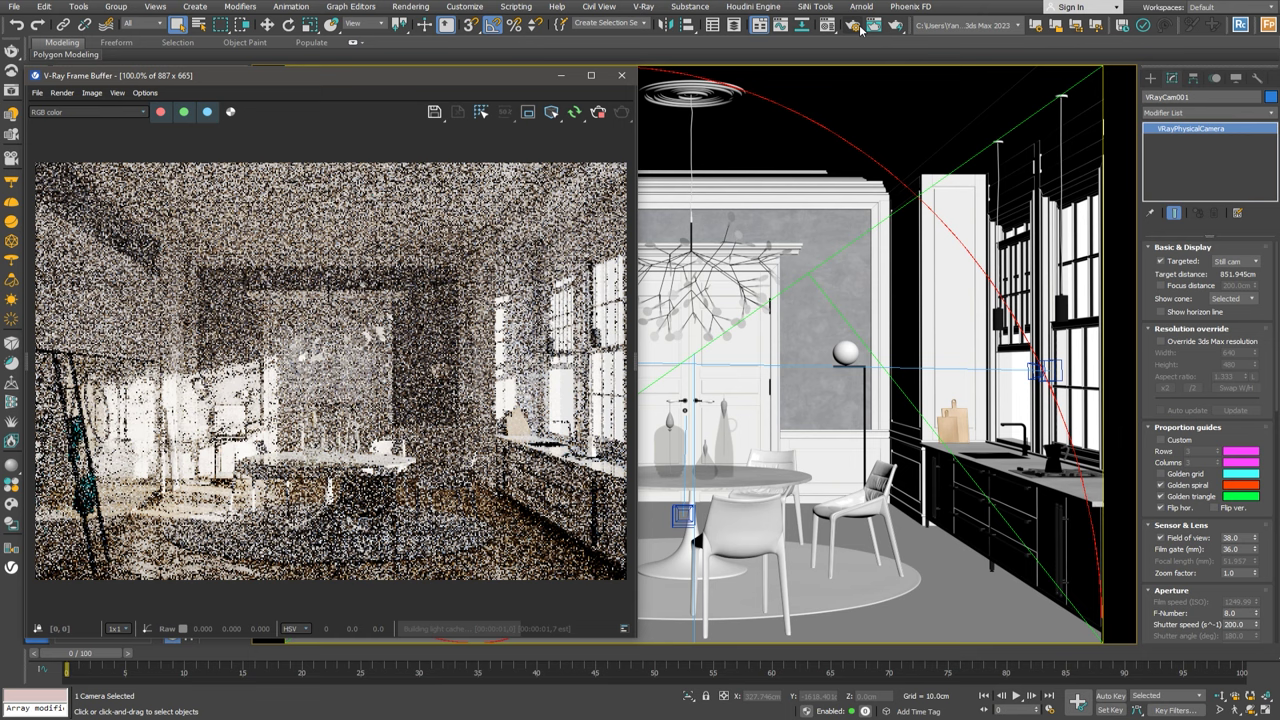
pyautogui.click(855, 26)
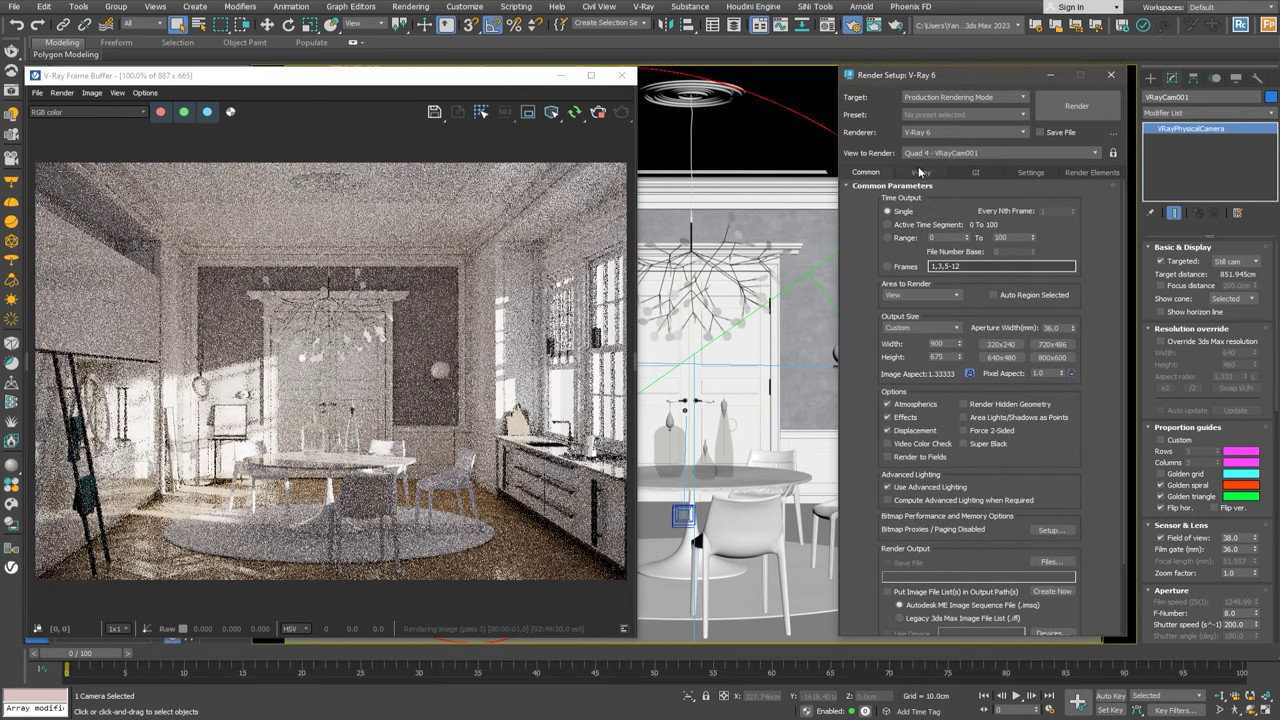
pyautogui.click(921, 172)
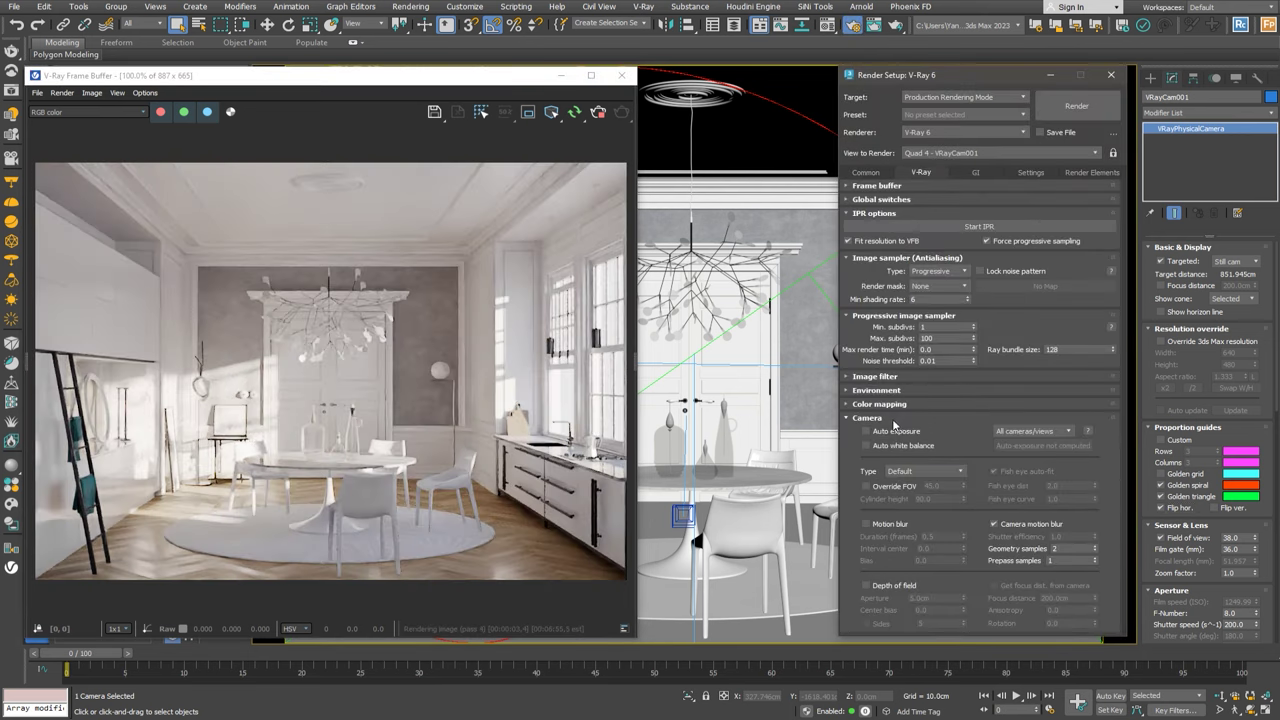
pyautogui.click(895, 428)
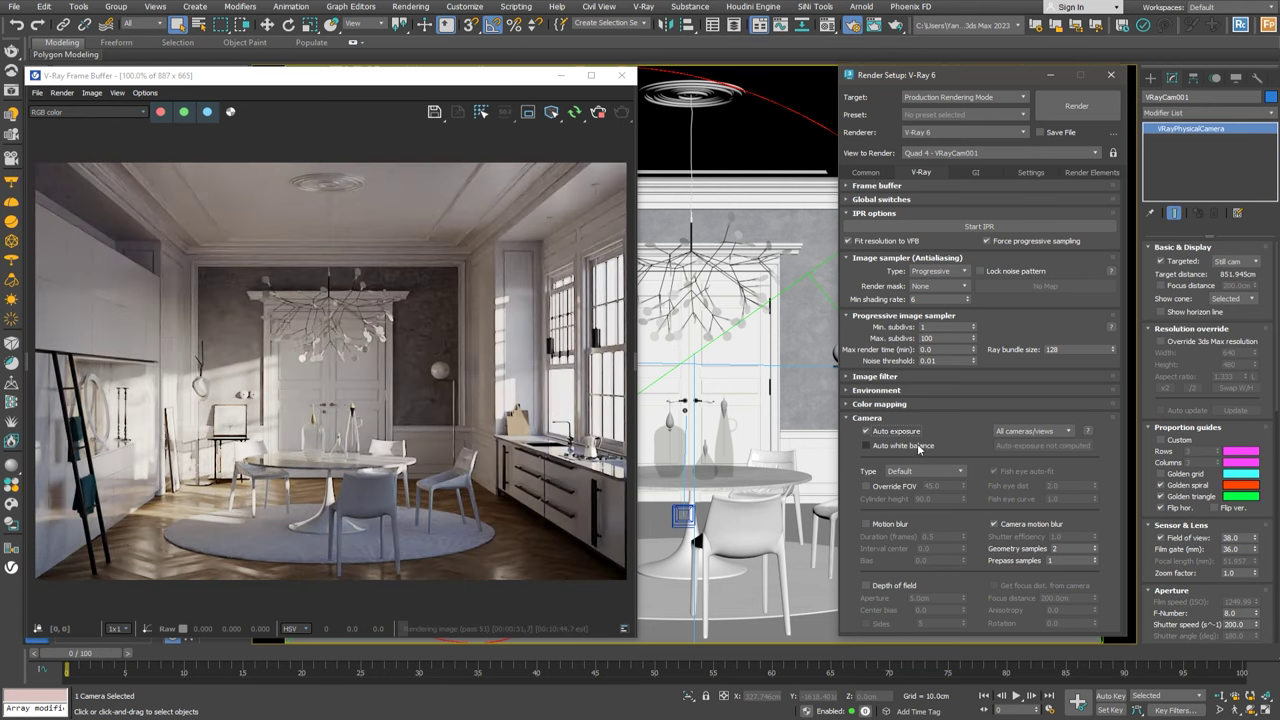
pyautogui.click(918, 447)
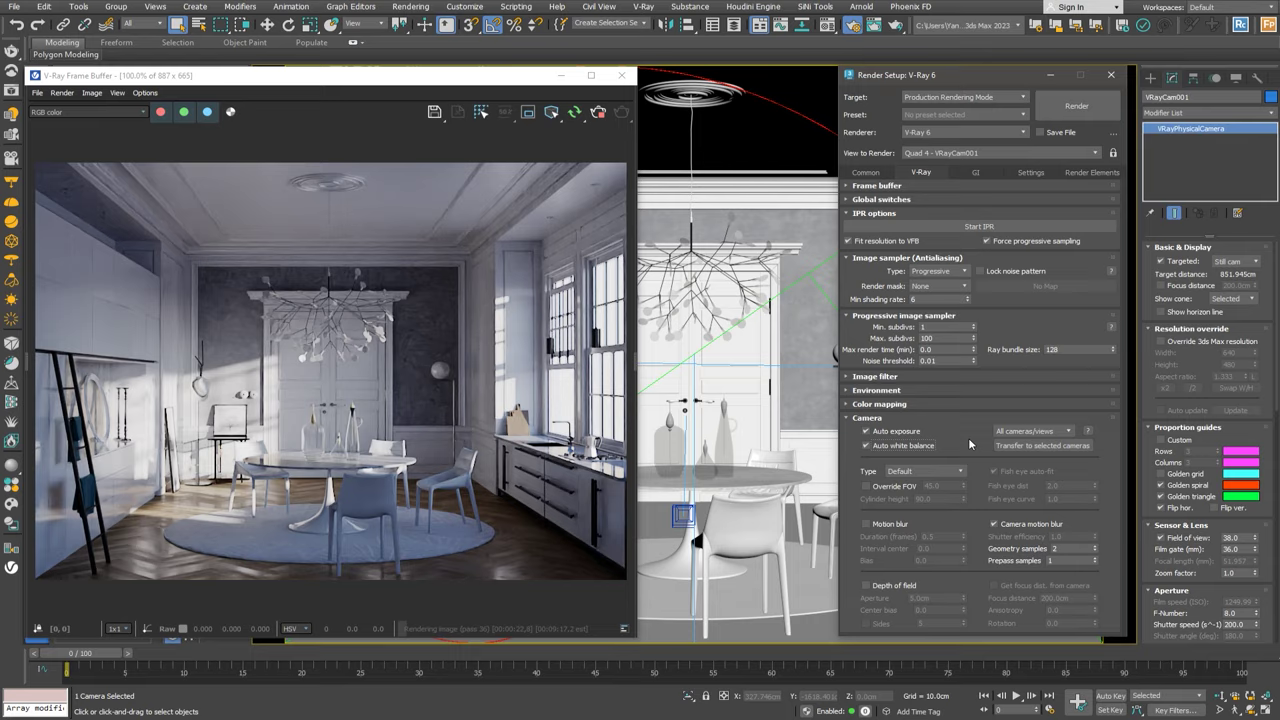
pyautogui.click(1007, 447)
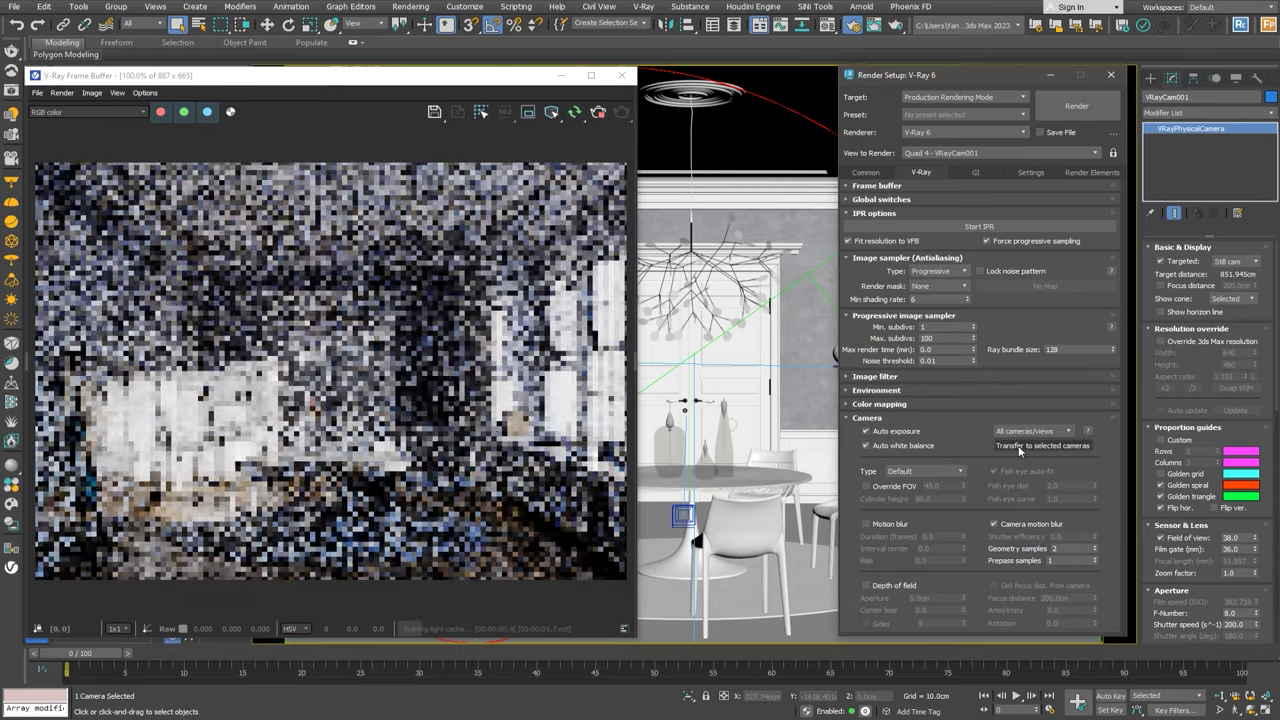
# Turn auto exposure and auto white balance back off, close Render Setup, and reposition the Camera Lister.
pyautogui.click(902, 433)
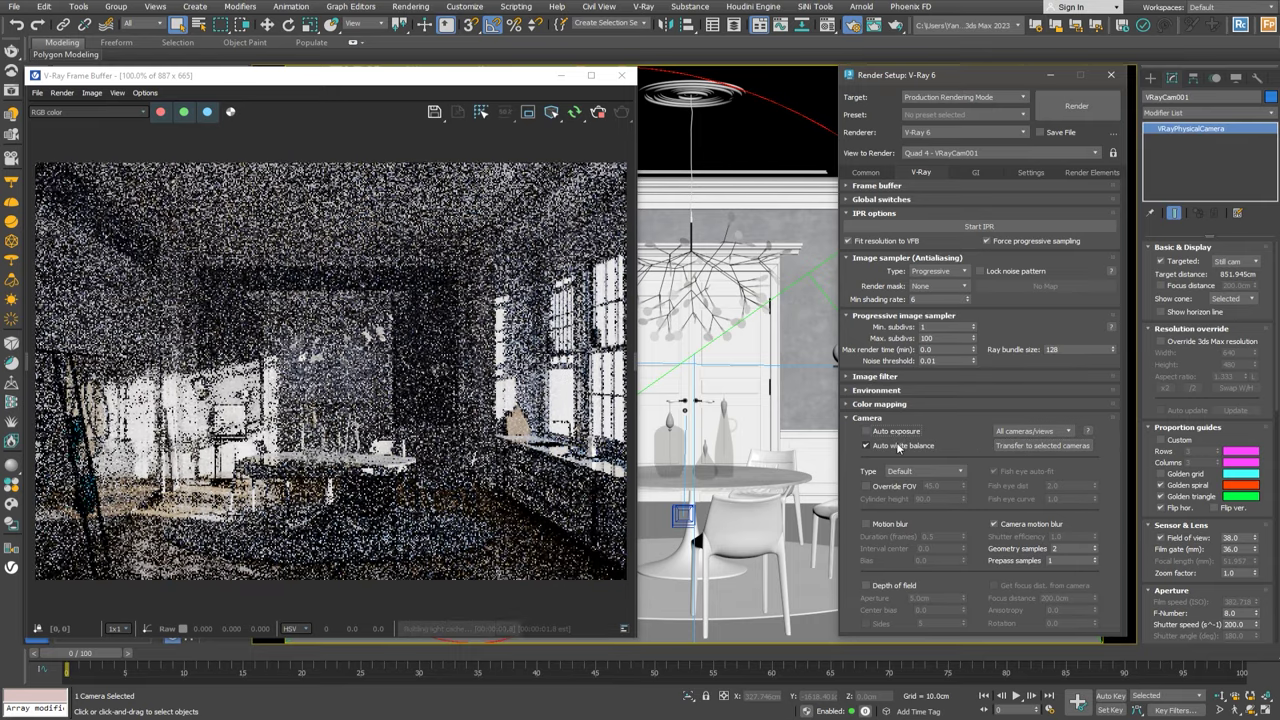
pyautogui.click(898, 447)
pyautogui.click(1110, 75)
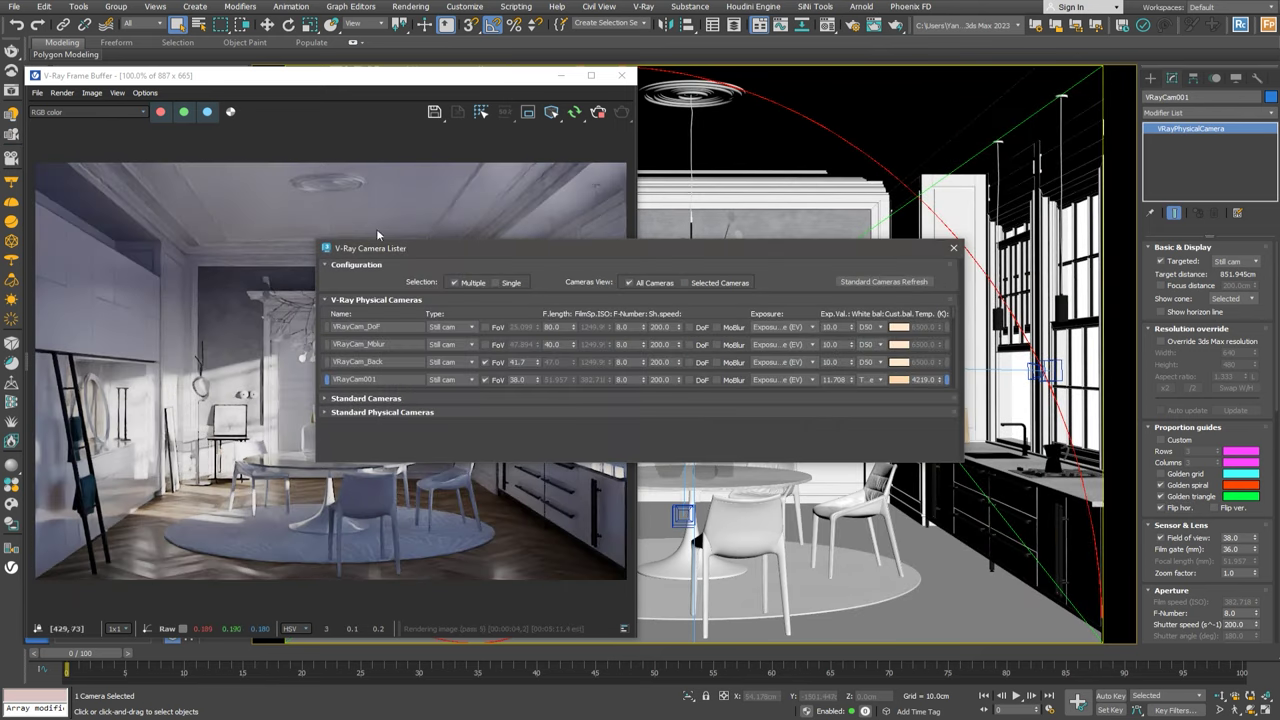
pyautogui.moveTo(444, 252); pyautogui.dragTo(767, 81)
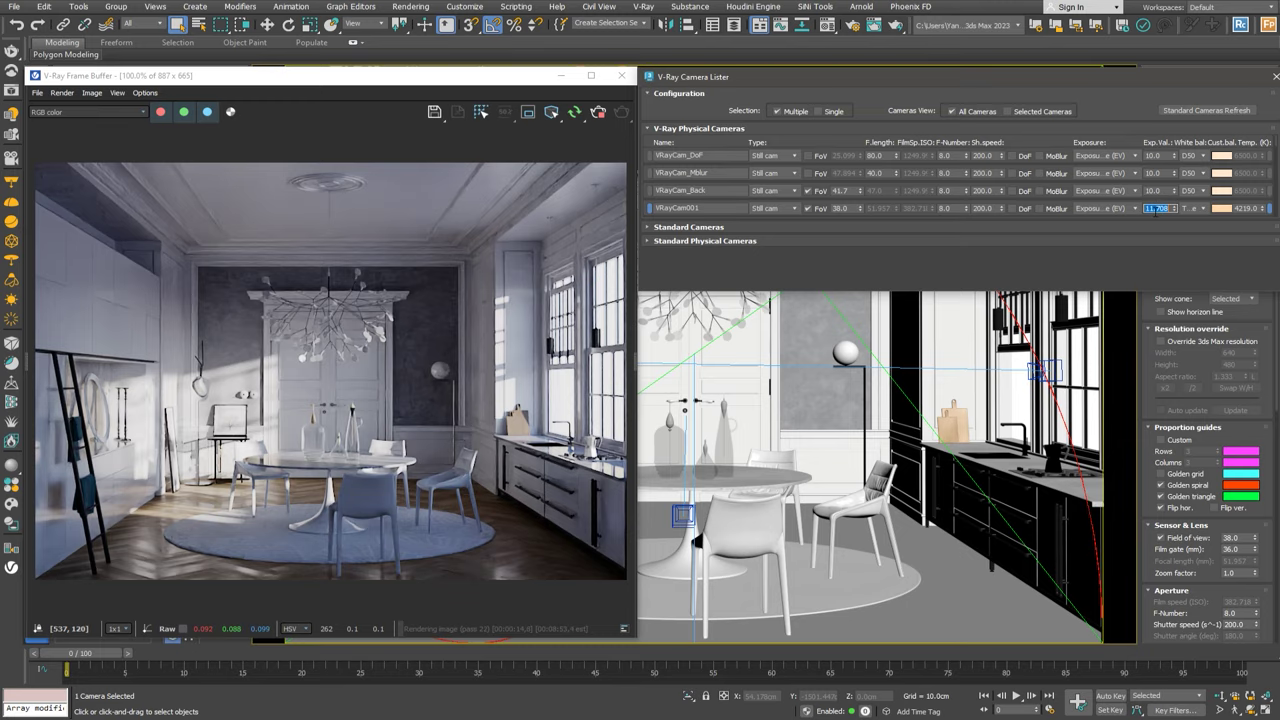
# In the Camera Lister, enter 11 for VRayCam001's Exp.Val. and 4500 for its Temperature.
pyautogui.doubleClick(1156, 207)
pyautogui.press('Return')
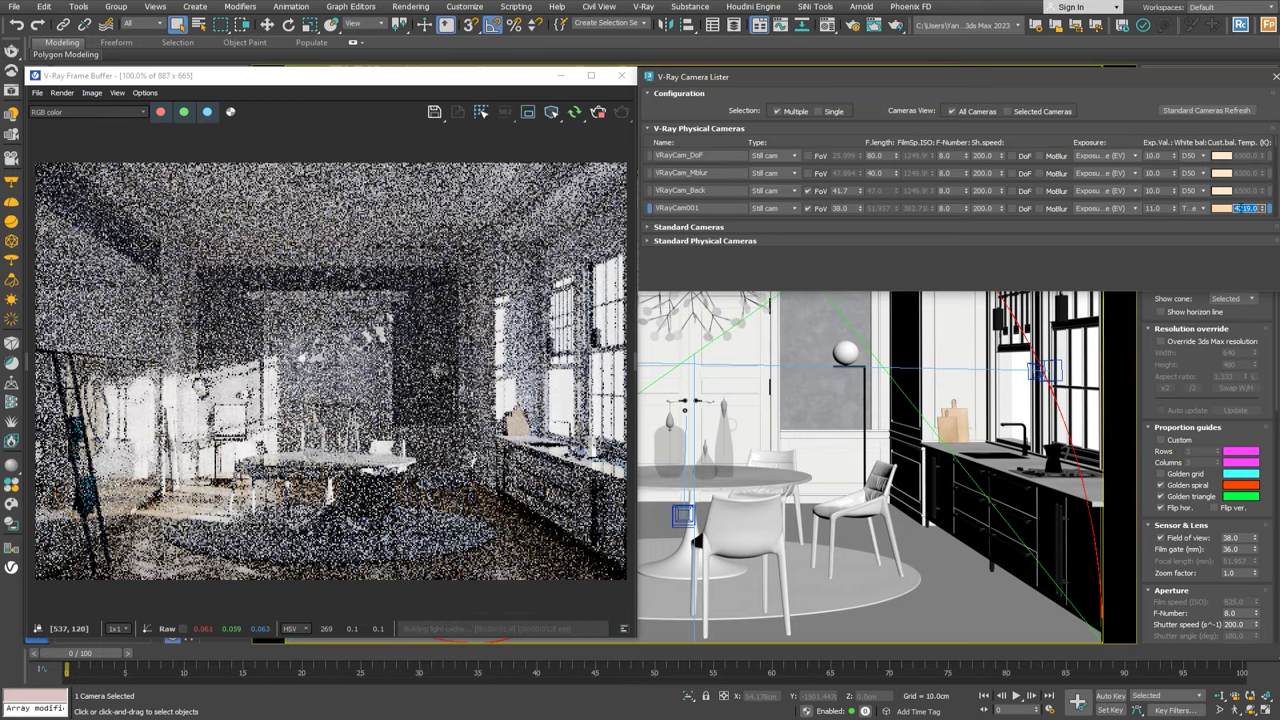
pyautogui.doubleClick(1243, 208)
pyautogui.write('4500')
pyautogui.press('Return')
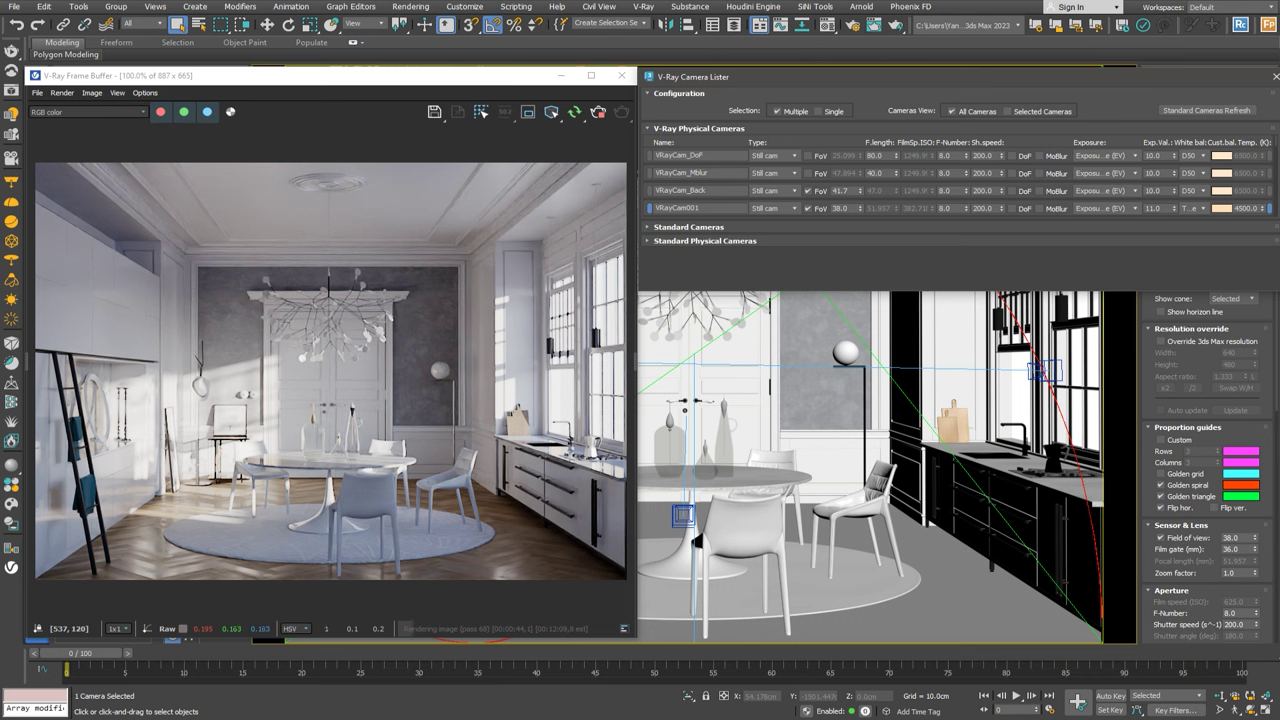
# Switch the viewport to the VRayCam_DoF camera.
pyautogui.click(705, 357)
pyautogui.press('c')
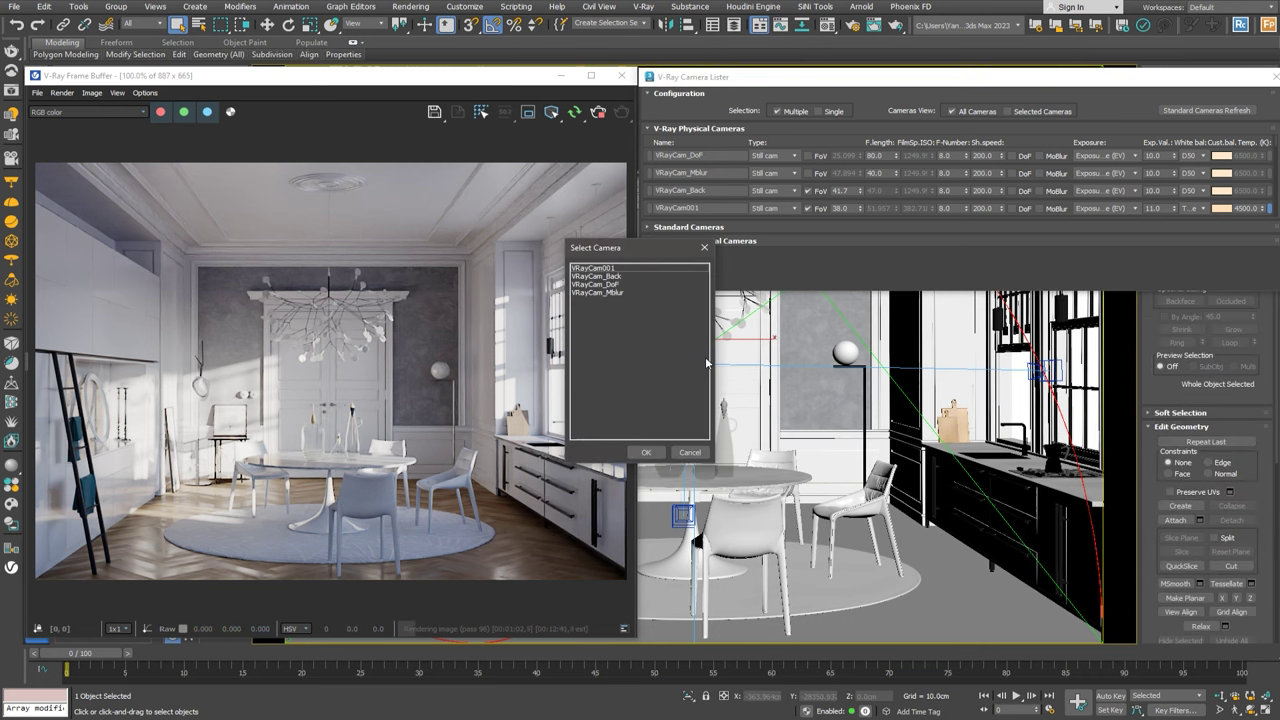
pyautogui.click(614, 286)
pyautogui.click(646, 452)
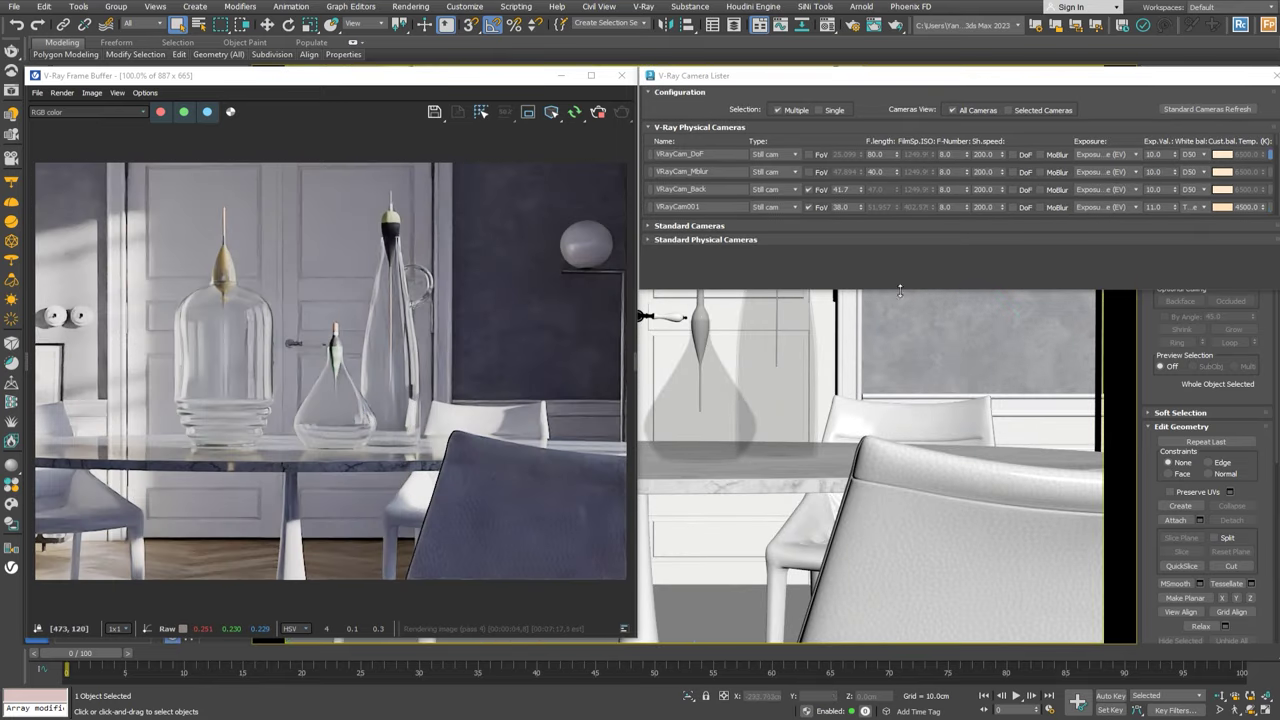
# Enable depth of field on VRayCam_DoF with an F-number of 2.
pyautogui.click(1014, 156)
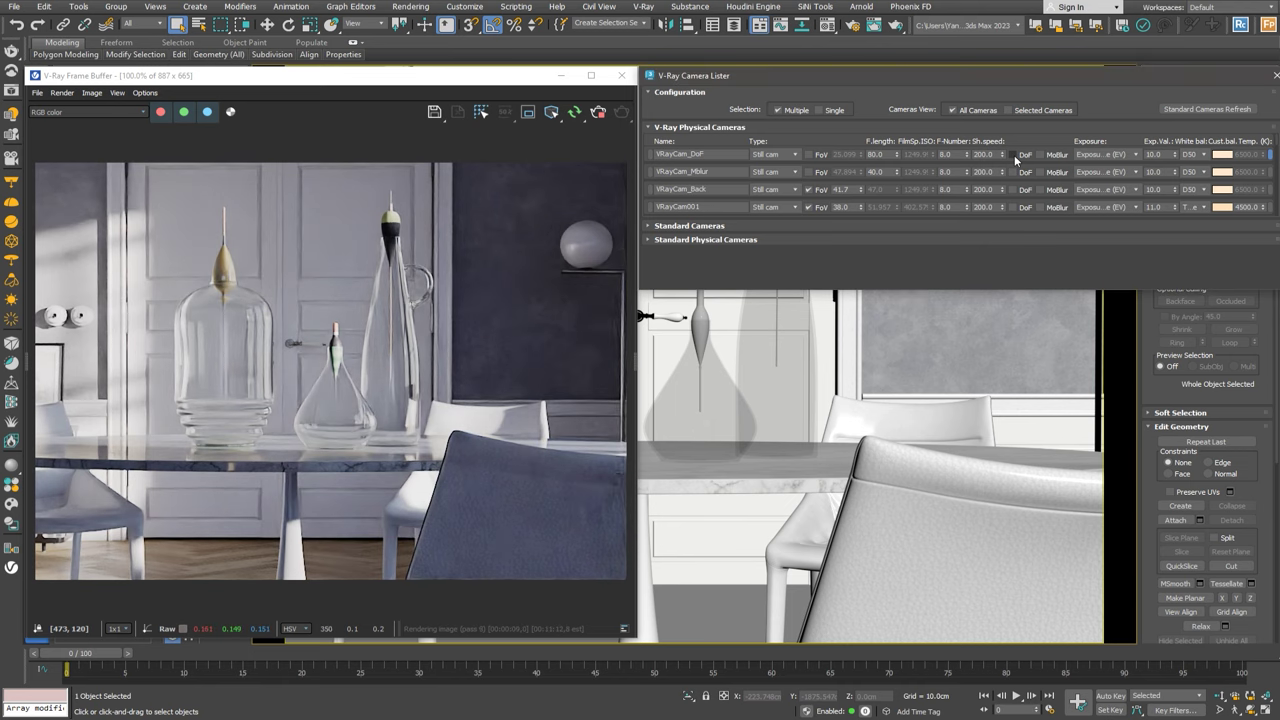
pyautogui.click(1013, 155)
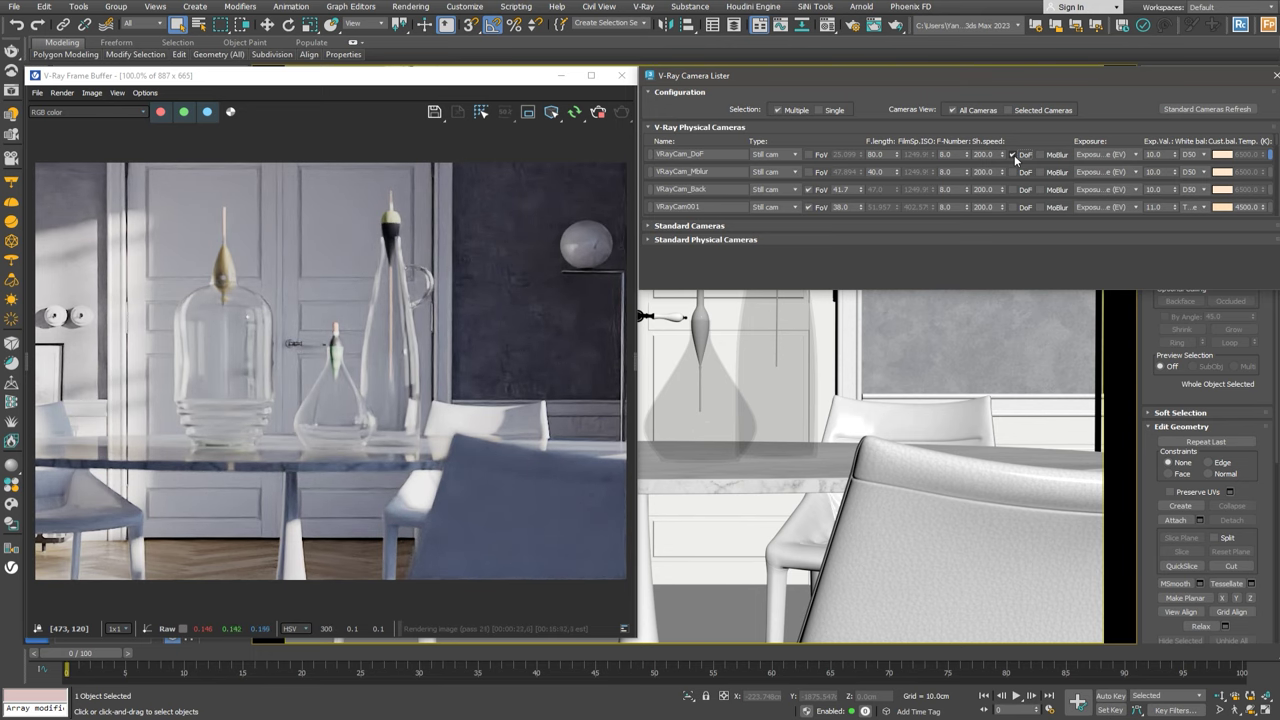
pyautogui.doubleClick(948, 154)
pyautogui.write('2')
pyautogui.press('Return')
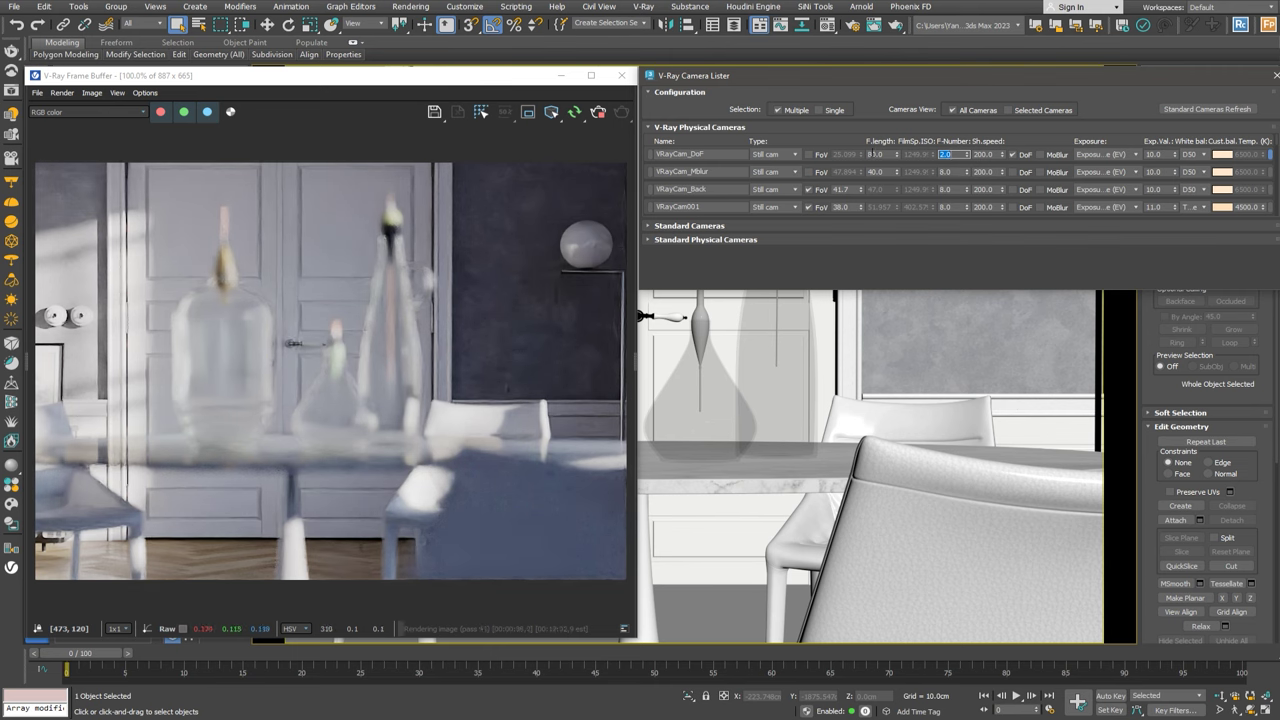
# Set the render's focus distance by picking the glass bell jar in the frame buffer.
pyautogui.rightClick(332, 256)
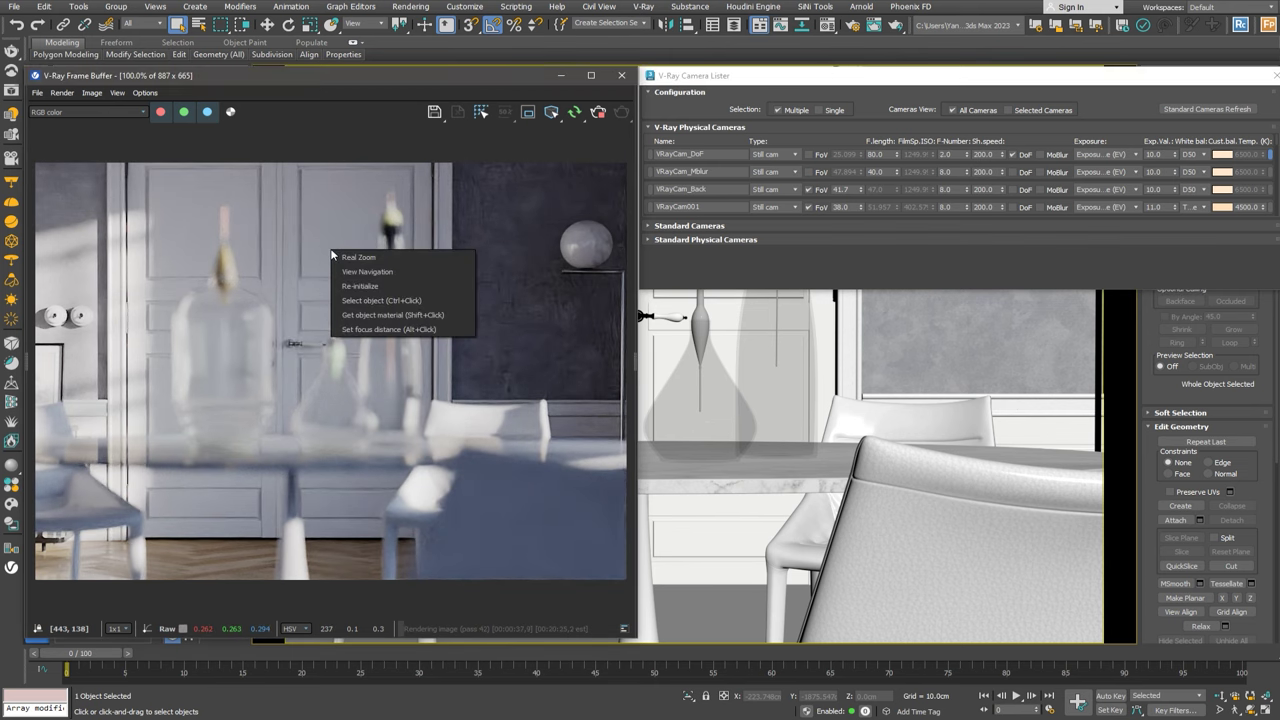
pyautogui.click(345, 329)
pyautogui.click(330, 327)
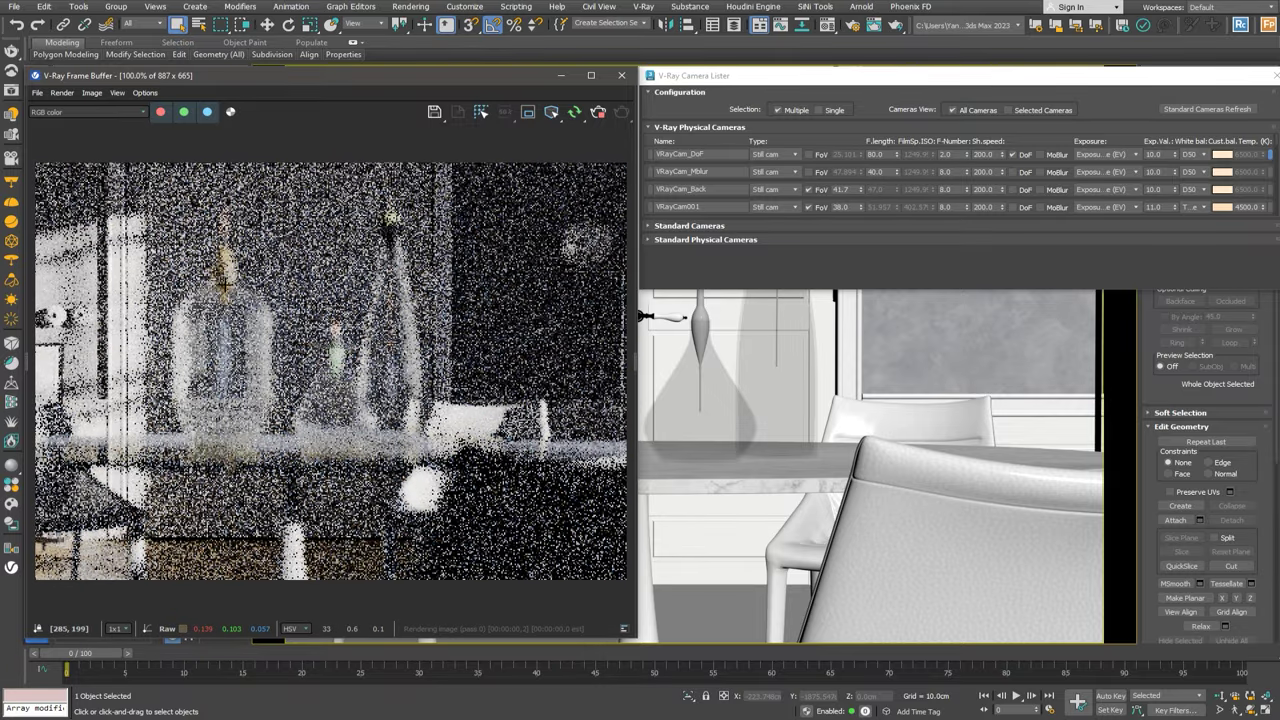
pyautogui.click(225, 280)
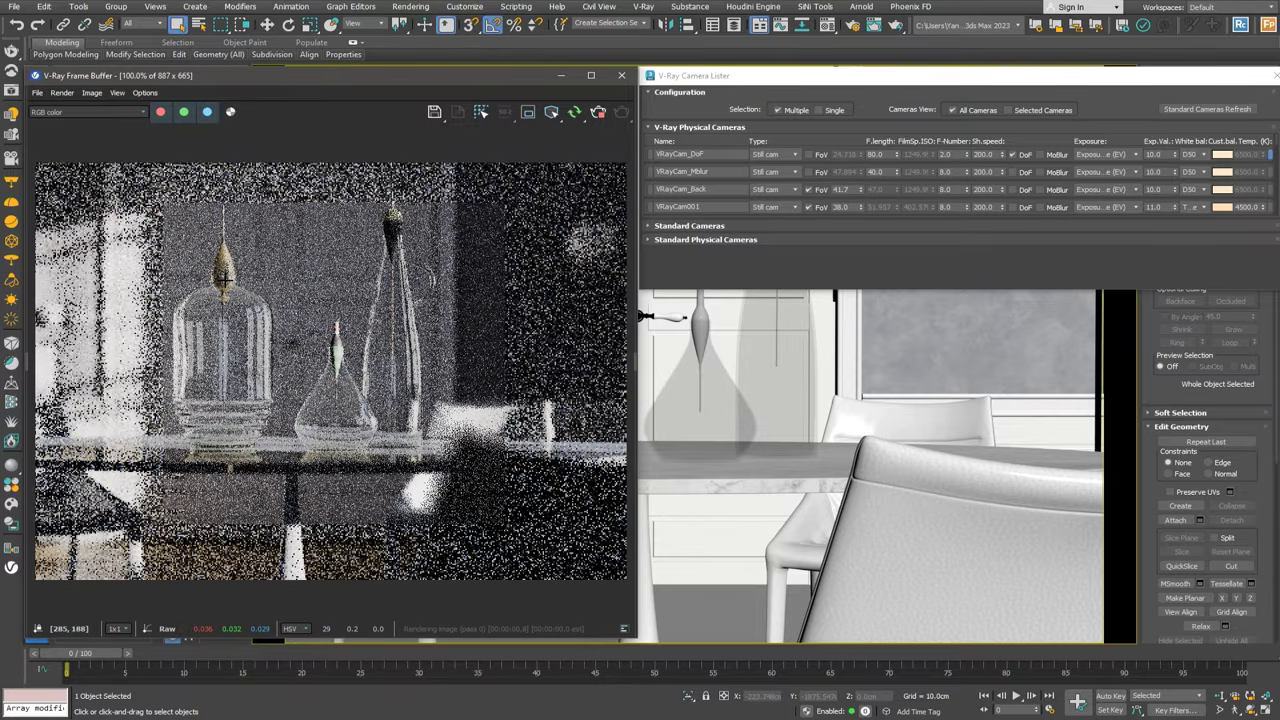
pyautogui.rightClick(229, 280)
pyautogui.click(240, 354)
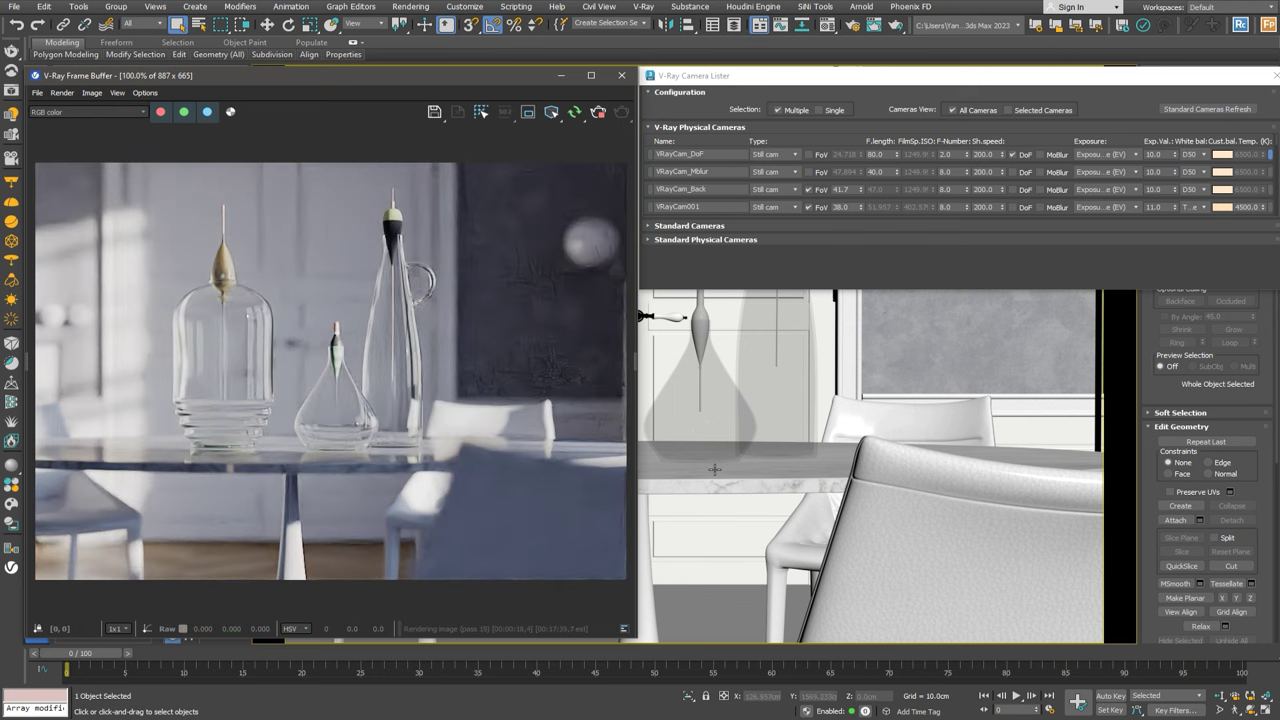
pyautogui.click(715, 468)
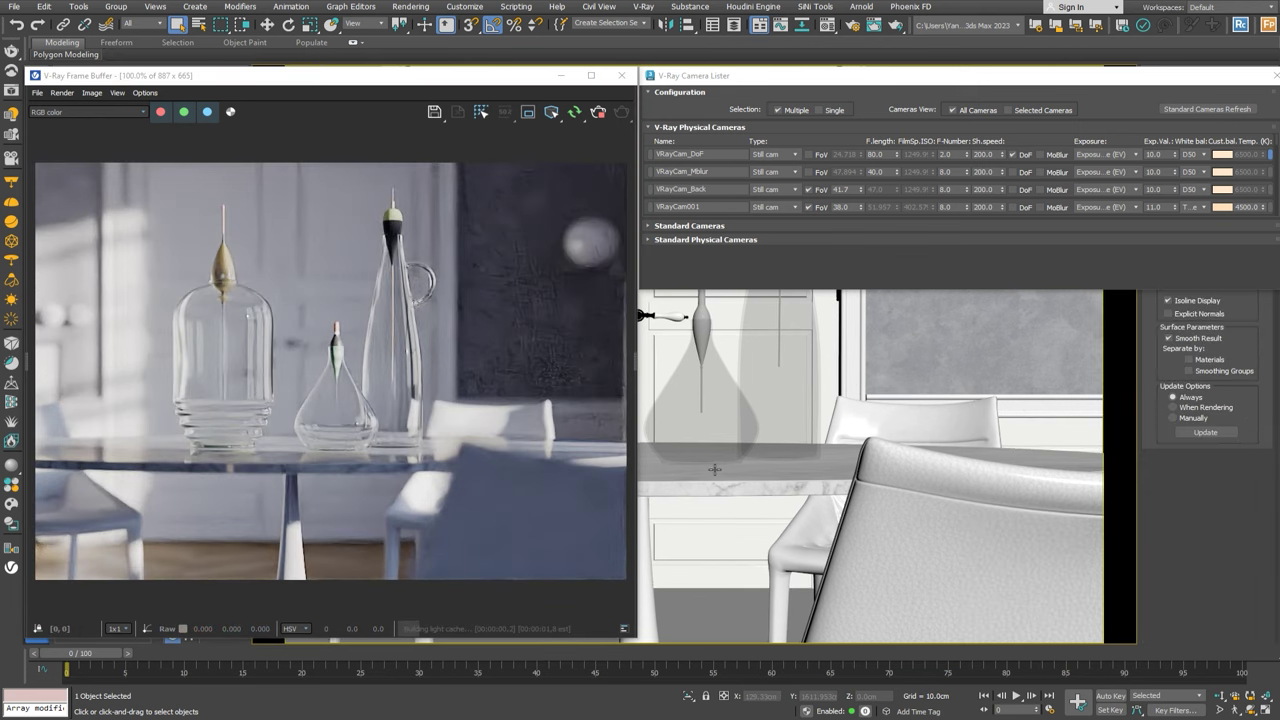
# View through VRayCam_Mblur and render it at frame 4, mid ladder slide.
pyautogui.press('c')
pyautogui.doubleClick(614, 293)
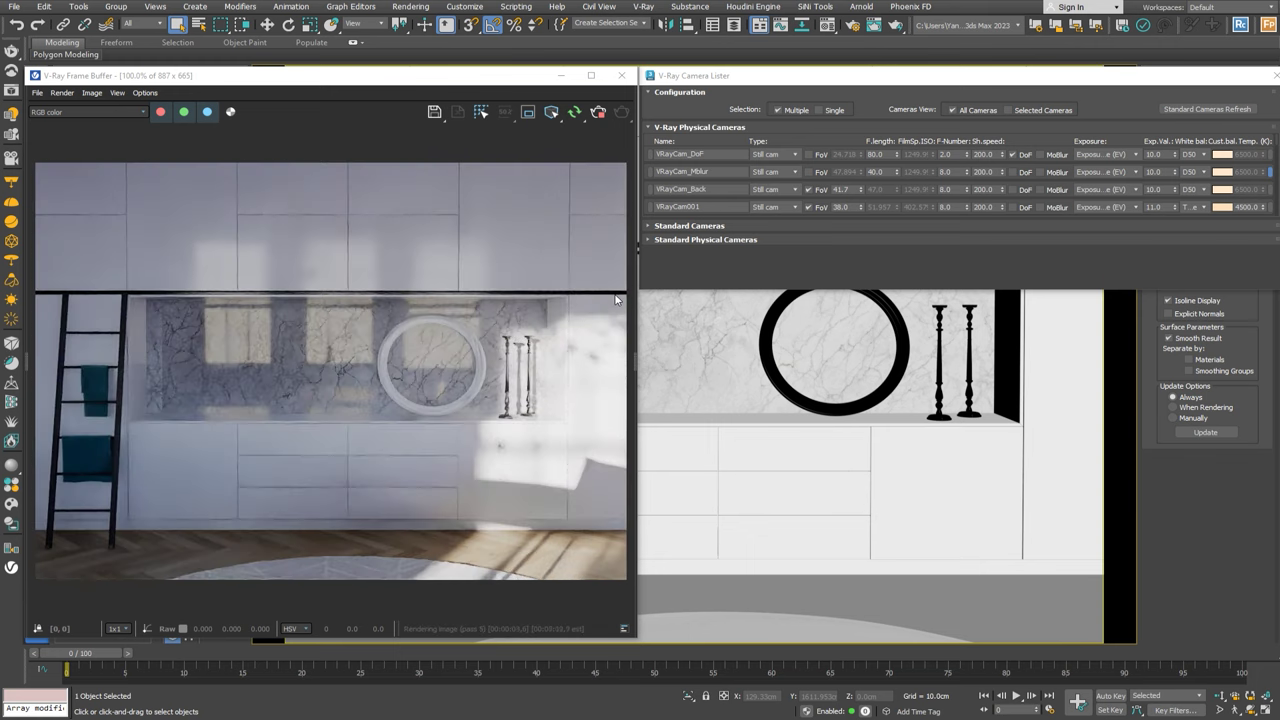
pyautogui.click(624, 76)
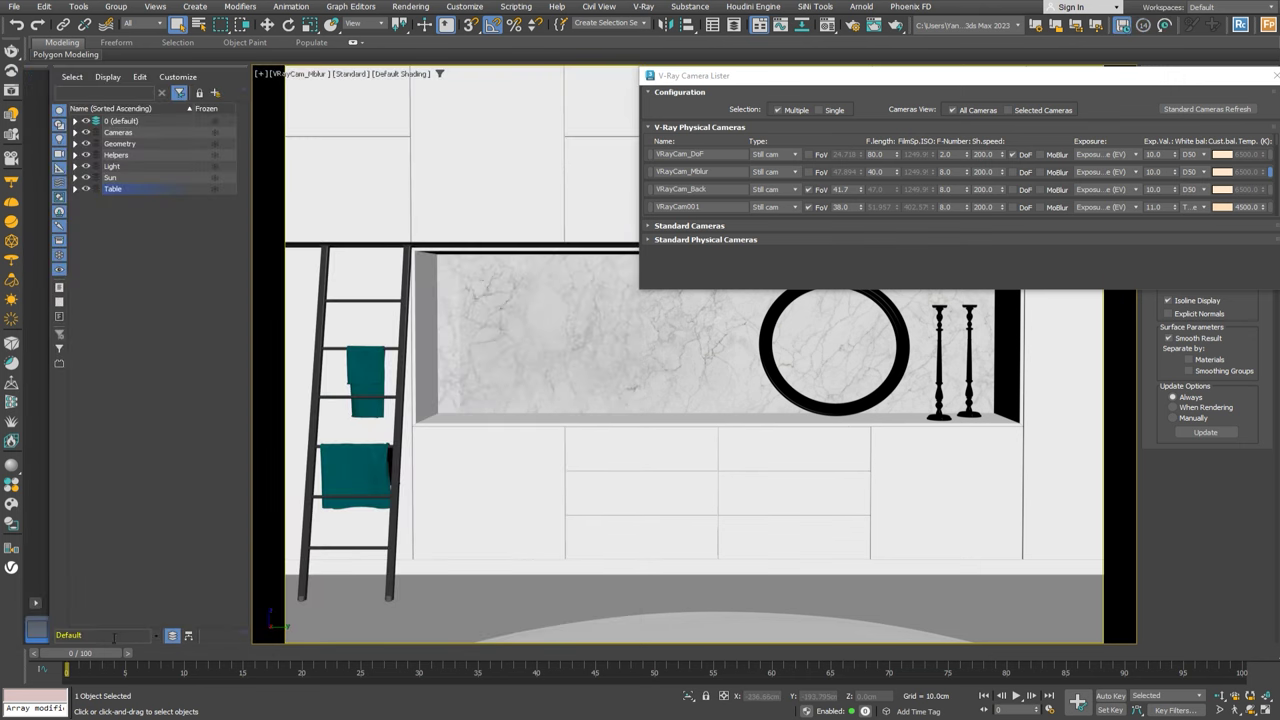
pyautogui.moveTo(82, 657); pyautogui.dragTo(133, 654)
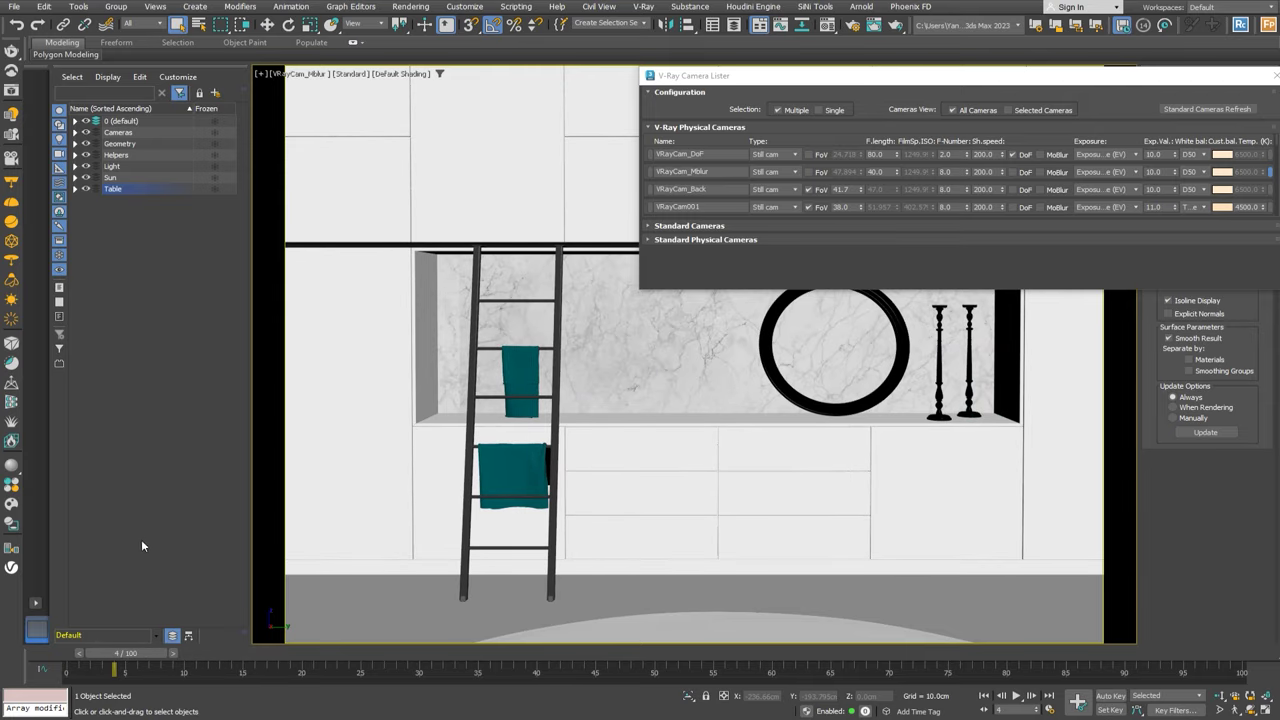
pyautogui.click(11, 50)
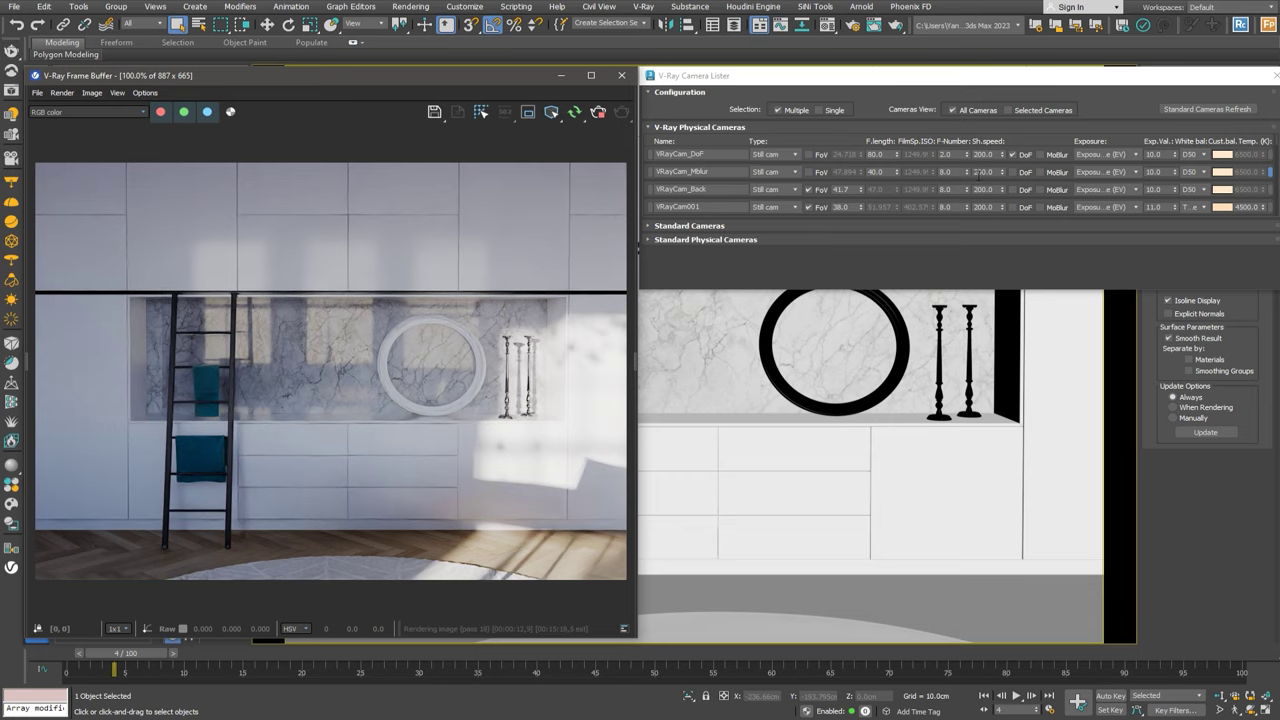
# Enable motion blur on VRayCam_Mblur with a shutter speed of 100.
pyautogui.click(1039, 172)
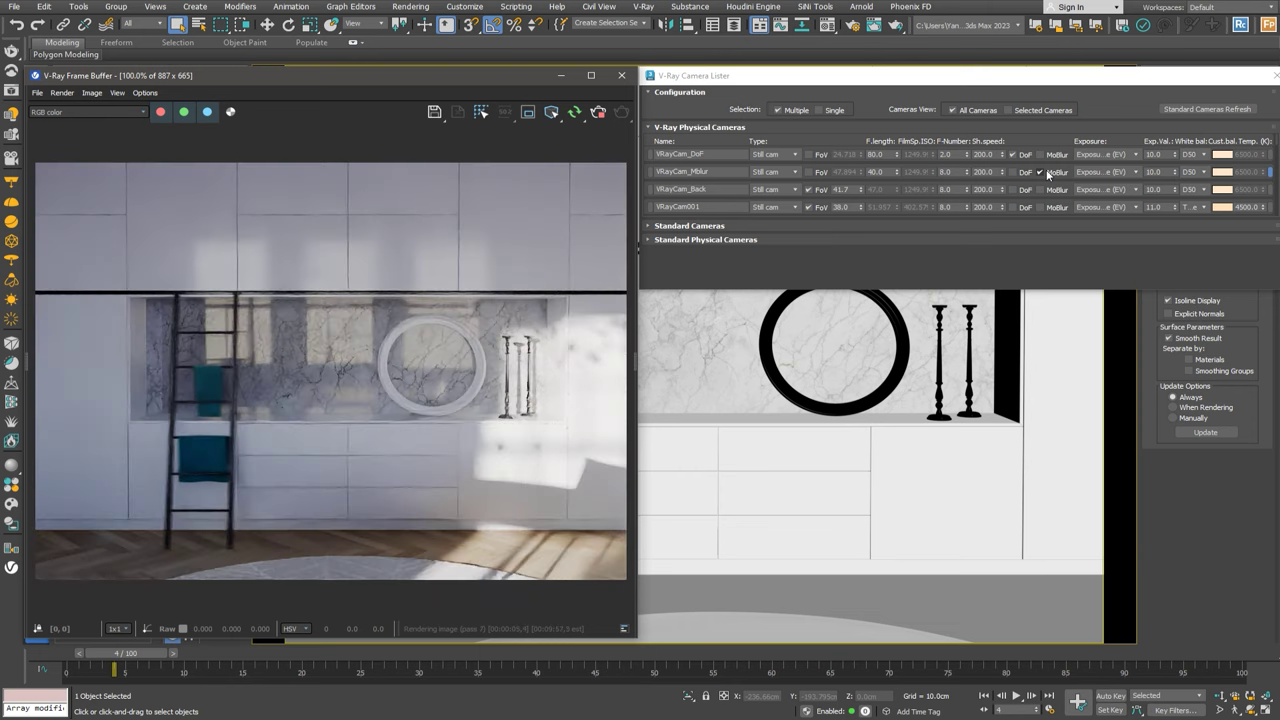
pyautogui.doubleClick(980, 172)
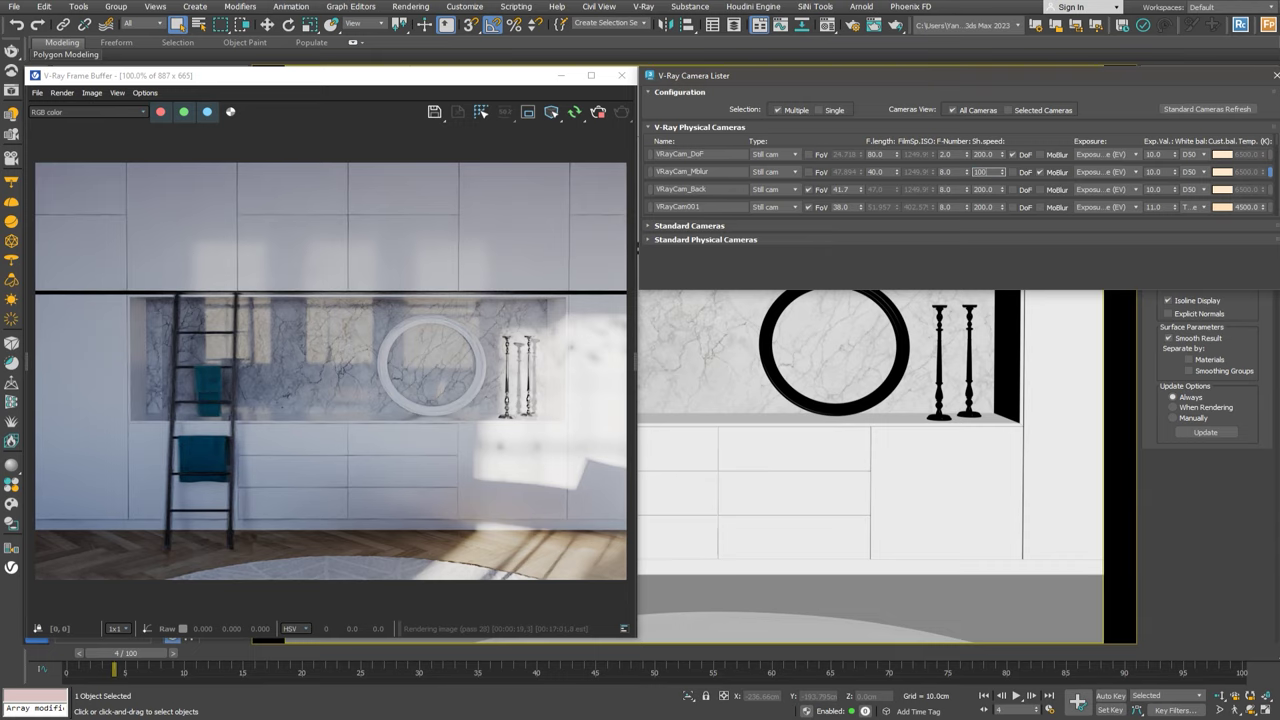
pyautogui.write('100')
pyautogui.press('Return')
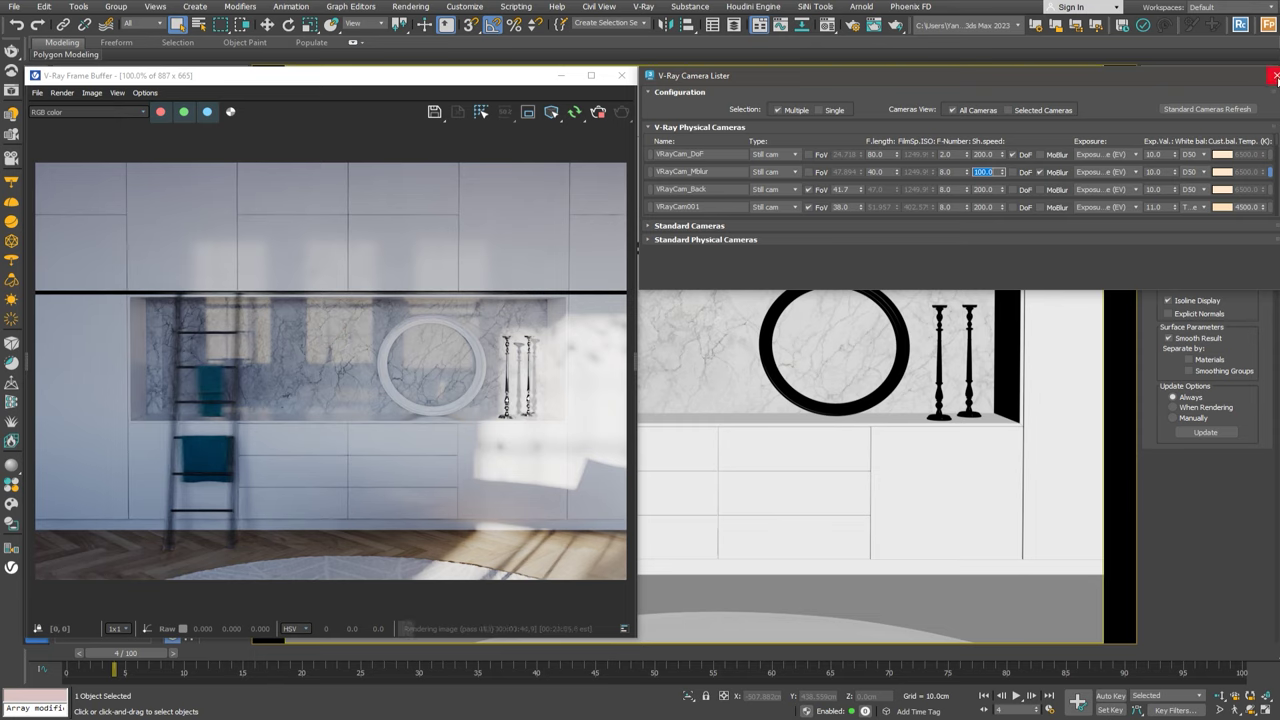
pyautogui.click(1274, 77)
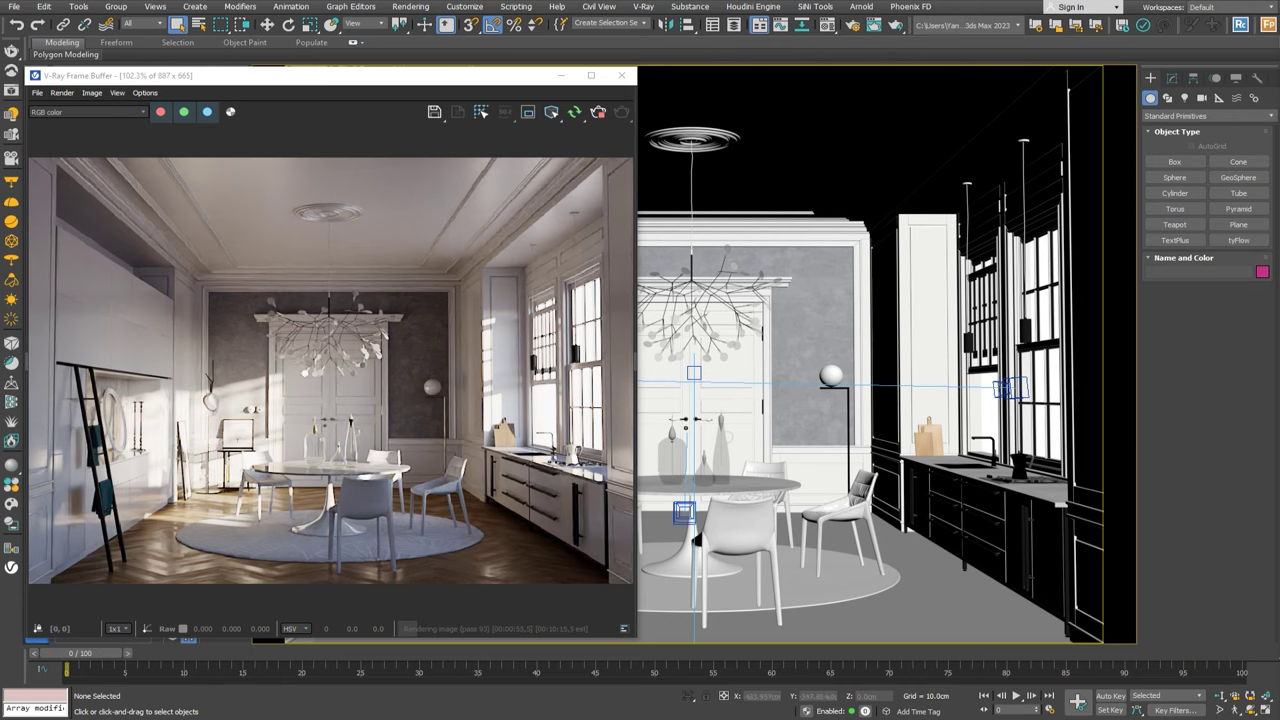
# Enable the Lens Effects layer with glare size 50 and intensity 5.
pyautogui.moveTo(636, 367); pyautogui.dragTo(528, 369)
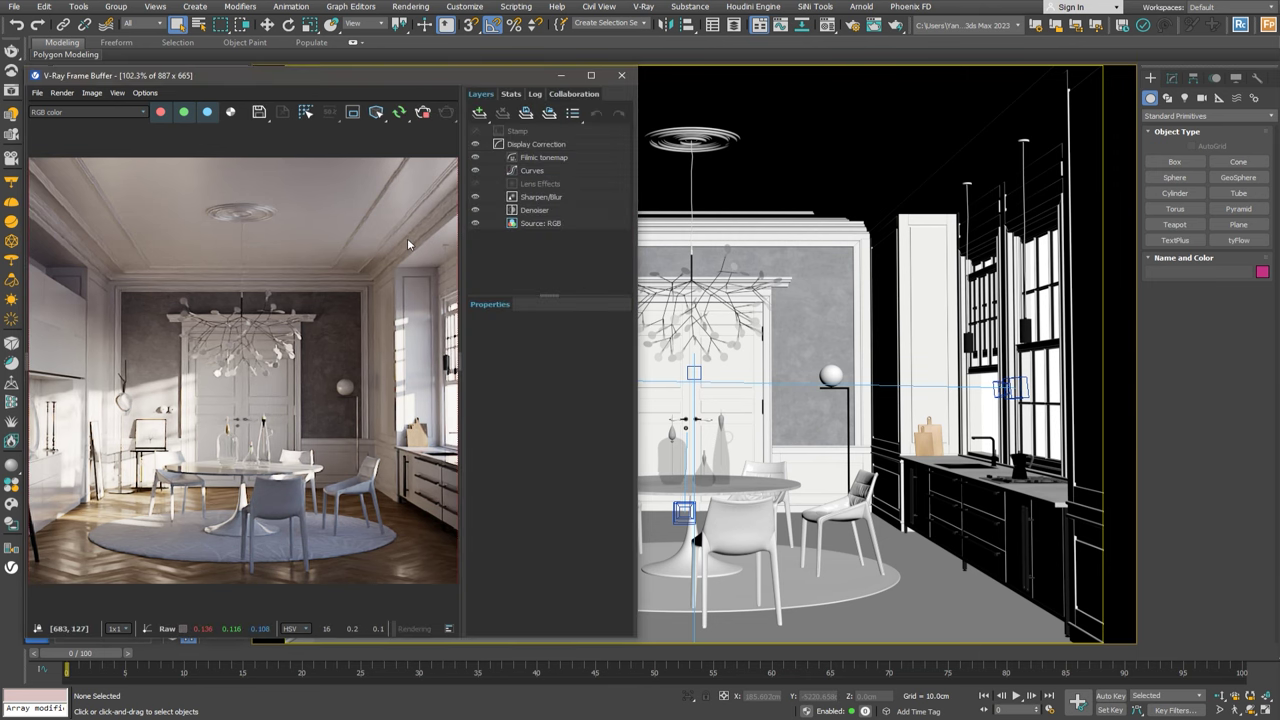
pyautogui.scroll(-1, 407, 238)
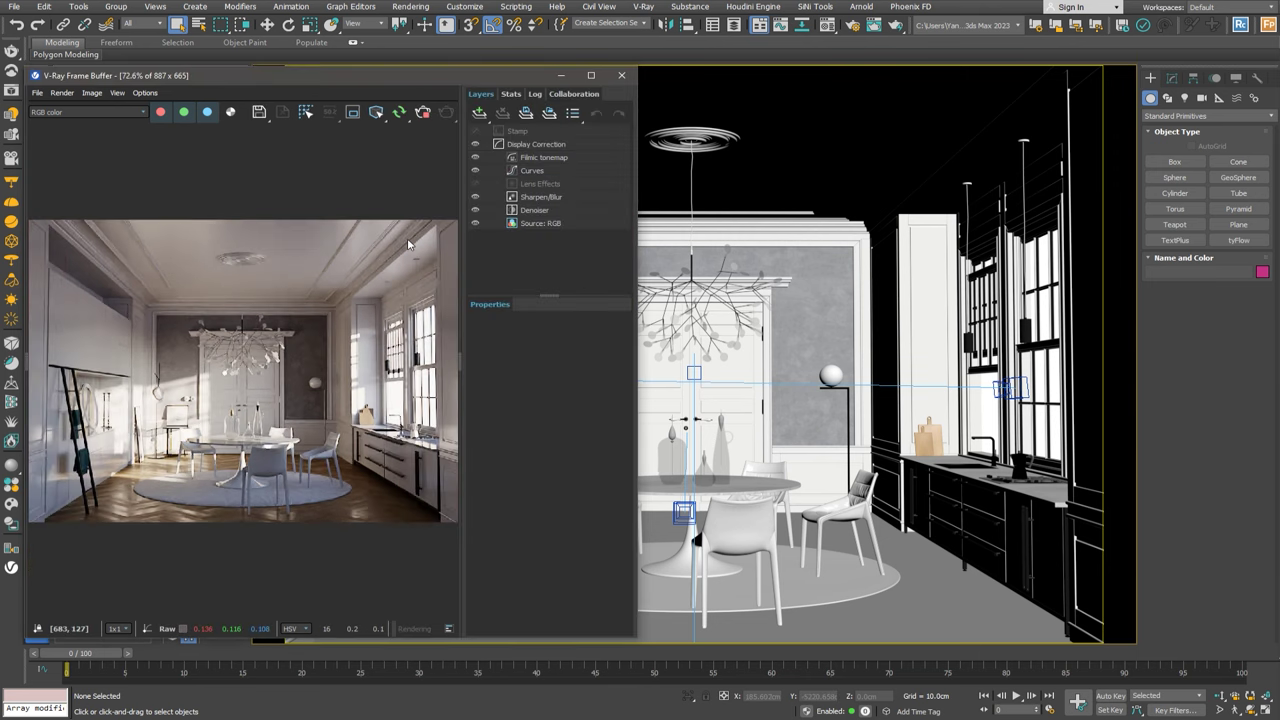
pyautogui.click(548, 184)
pyautogui.click(494, 359)
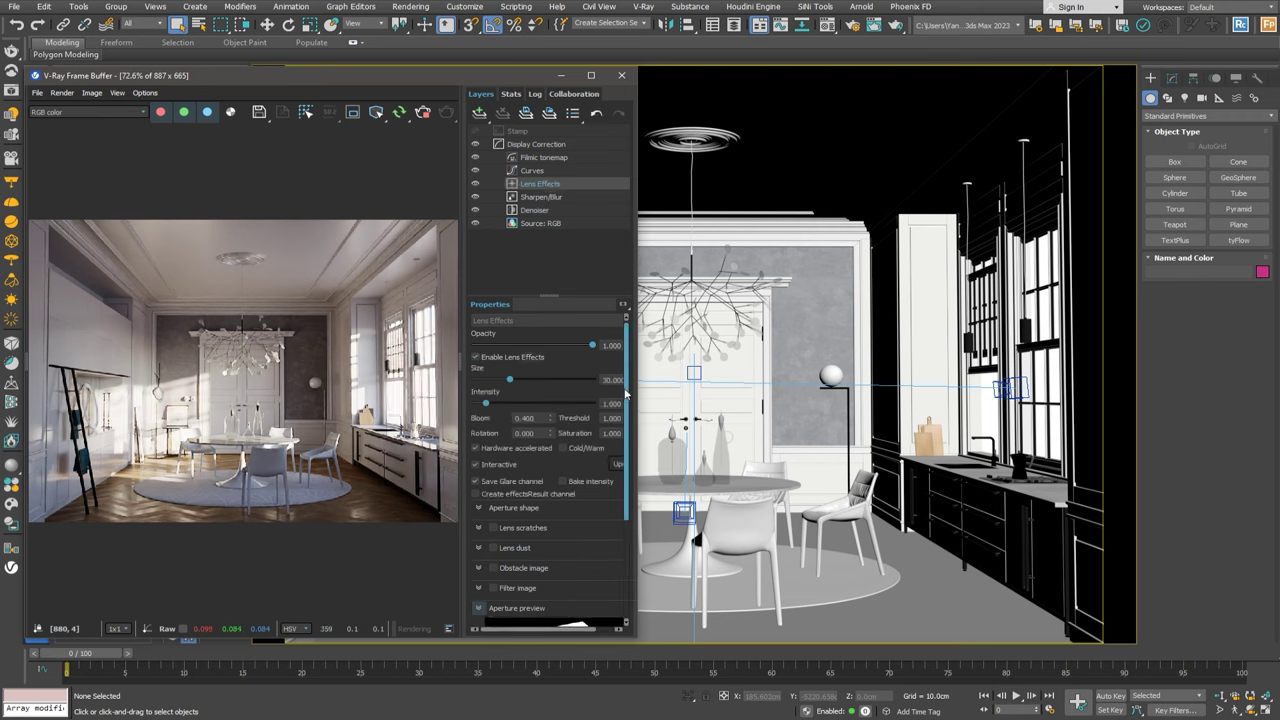
pyautogui.doubleClick(612, 380)
pyautogui.write('20')
pyautogui.press('Return')
pyautogui.write('50')
pyautogui.press('Tab')
pyautogui.write('2')
pyautogui.press('Return')
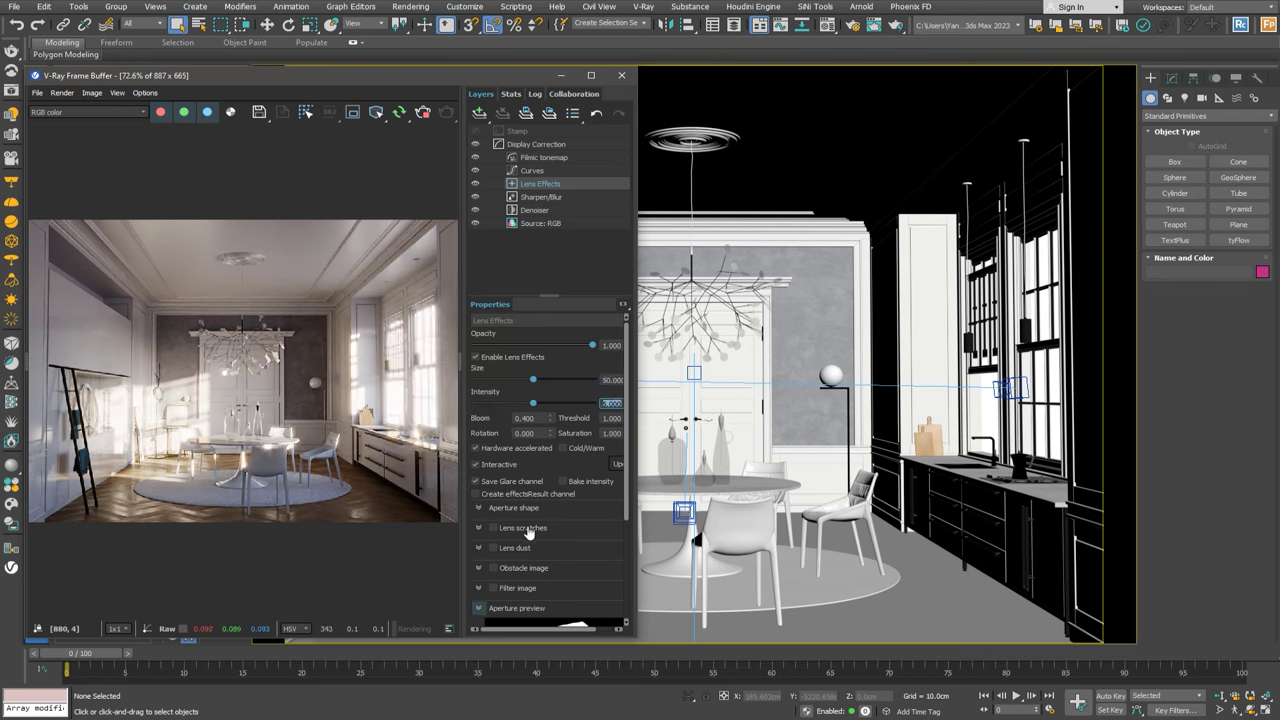
# Turn on Lens dust with a density of 10.
pyautogui.click(491, 548)
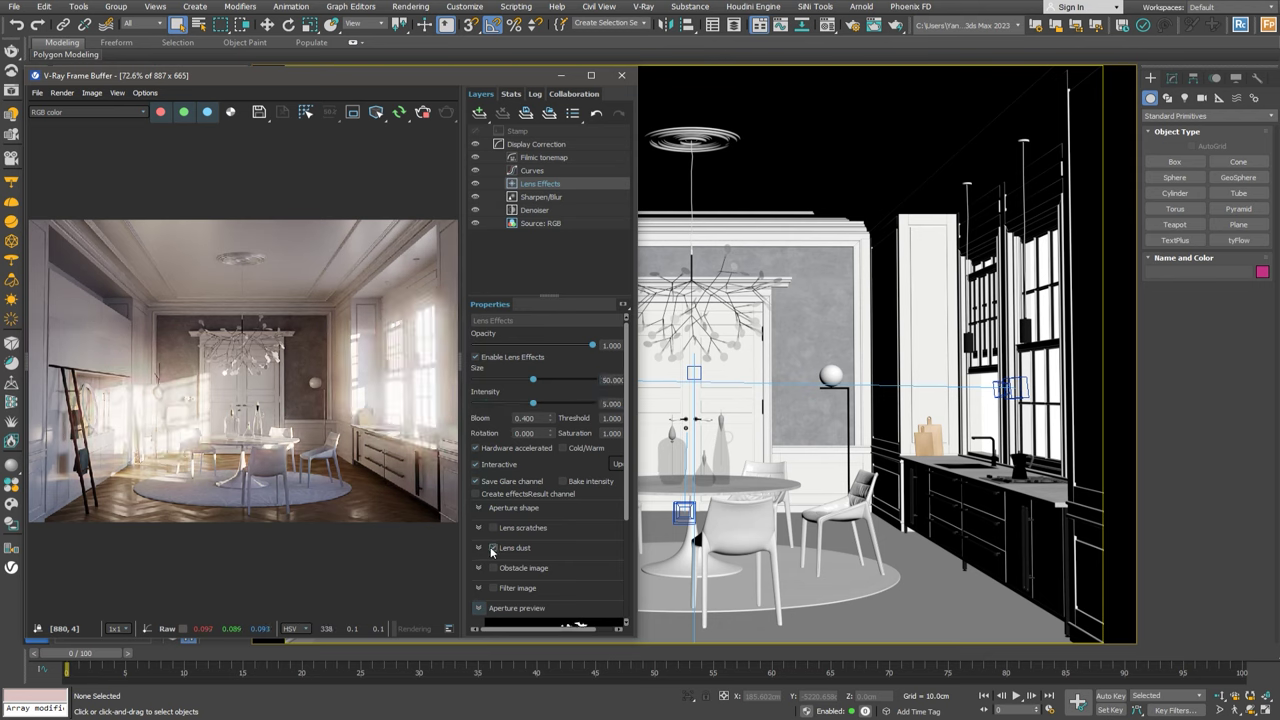
pyautogui.click(478, 548)
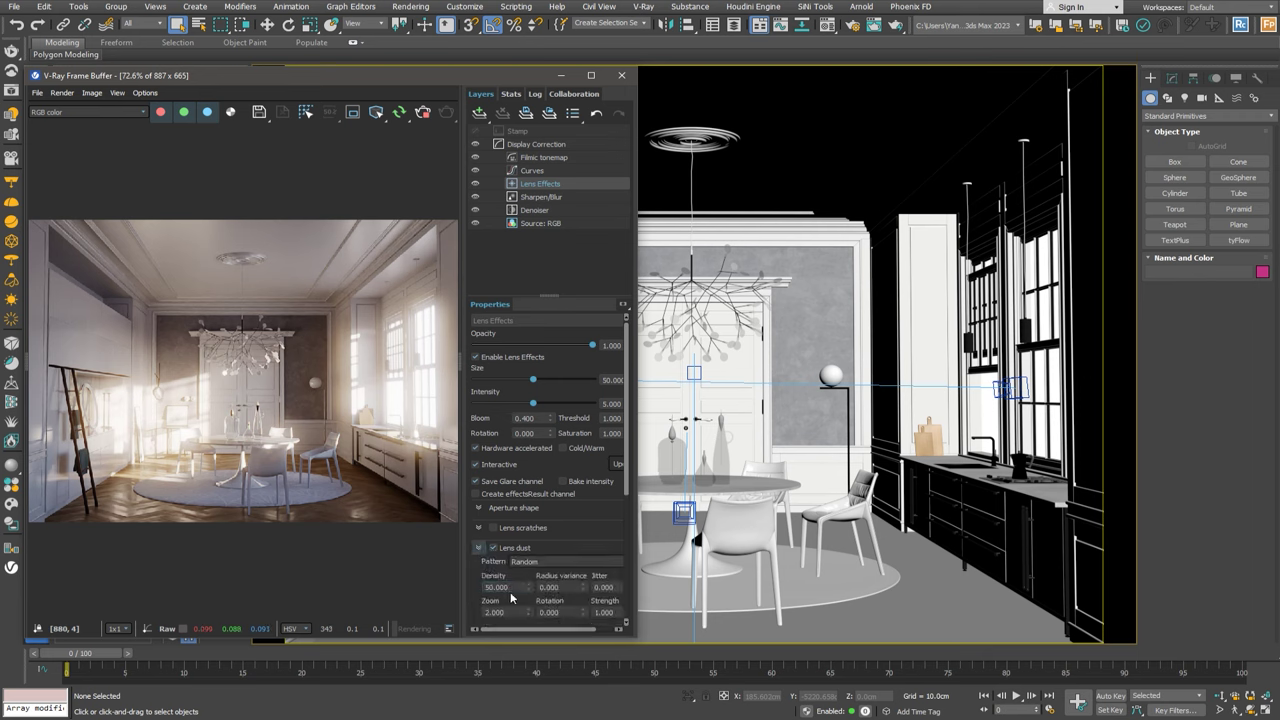
pyautogui.doubleClick(497, 587)
pyautogui.write('20')
pyautogui.press('Return')
pyautogui.write('10')
pyautogui.press('Return')
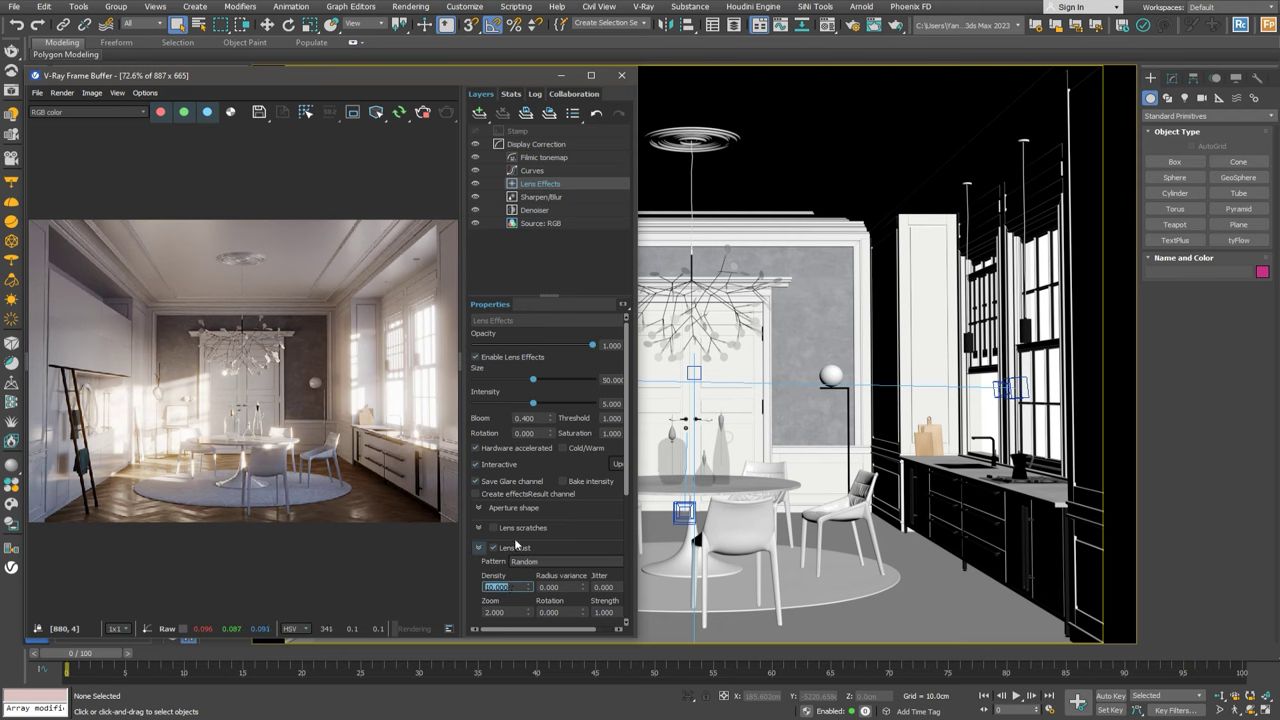
# Switch off the VRaySun002 sun light in the Light Lister.
pyautogui.click(12, 115)
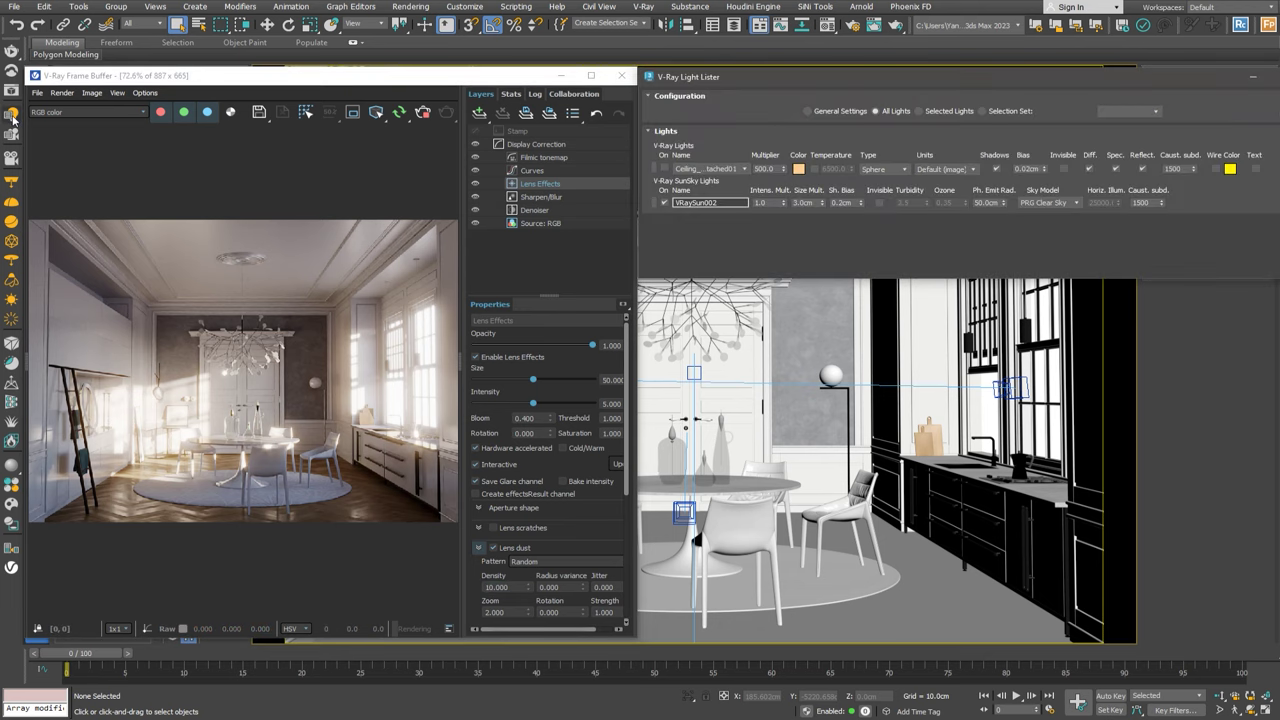
pyautogui.click(664, 203)
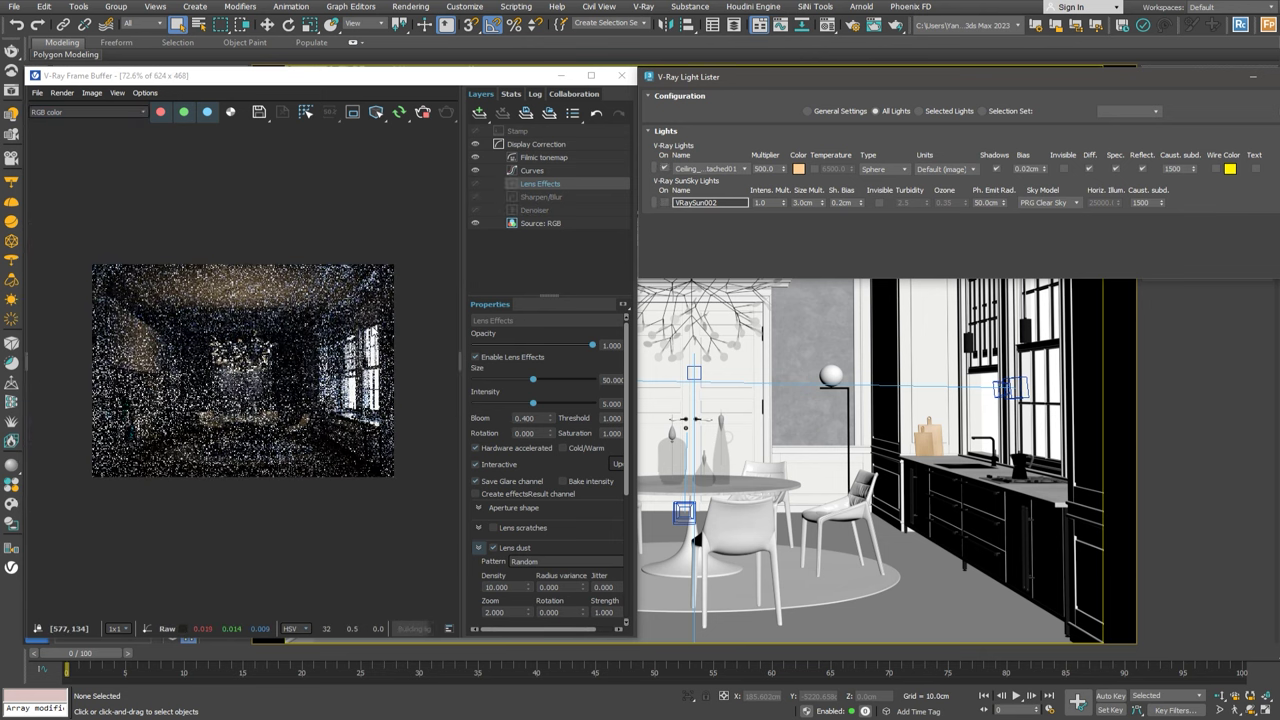
pyautogui.scroll(2, 372, 330)
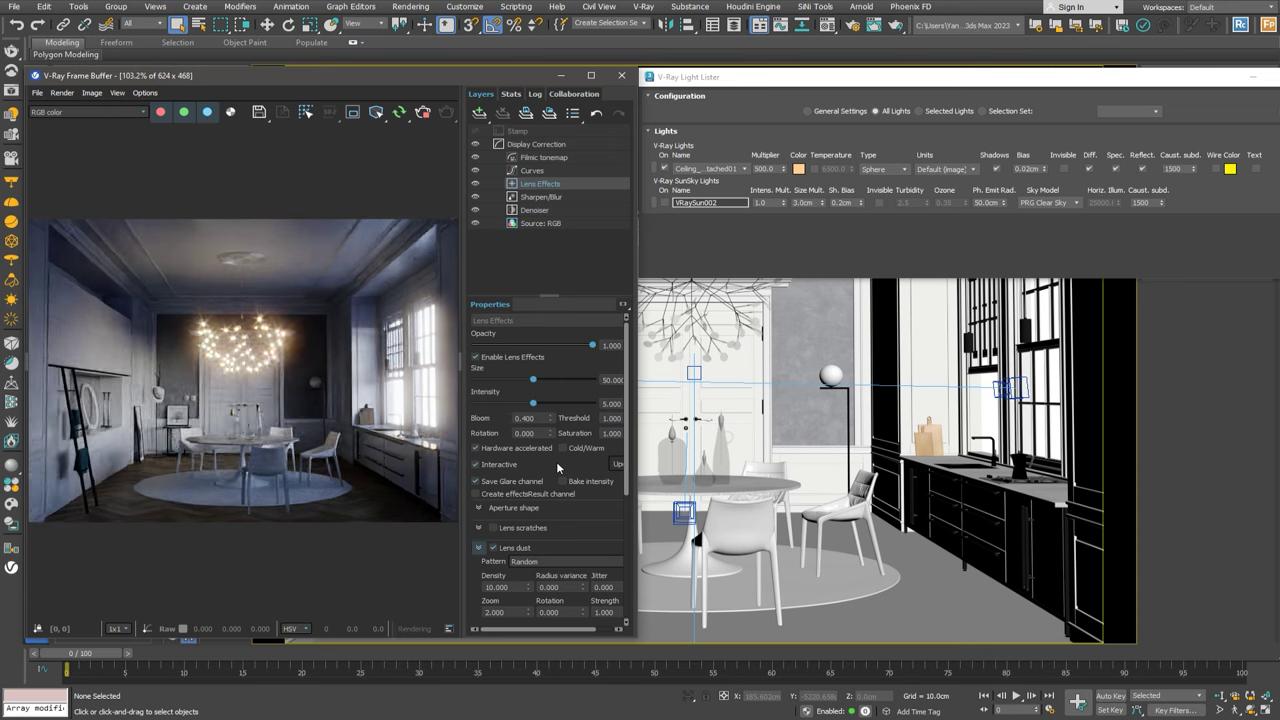
# Turn on Lens scratches with 3 streaks, density 30 and length 60, then collapse the layers panel.
pyautogui.click(543, 528)
pyautogui.click(493, 528)
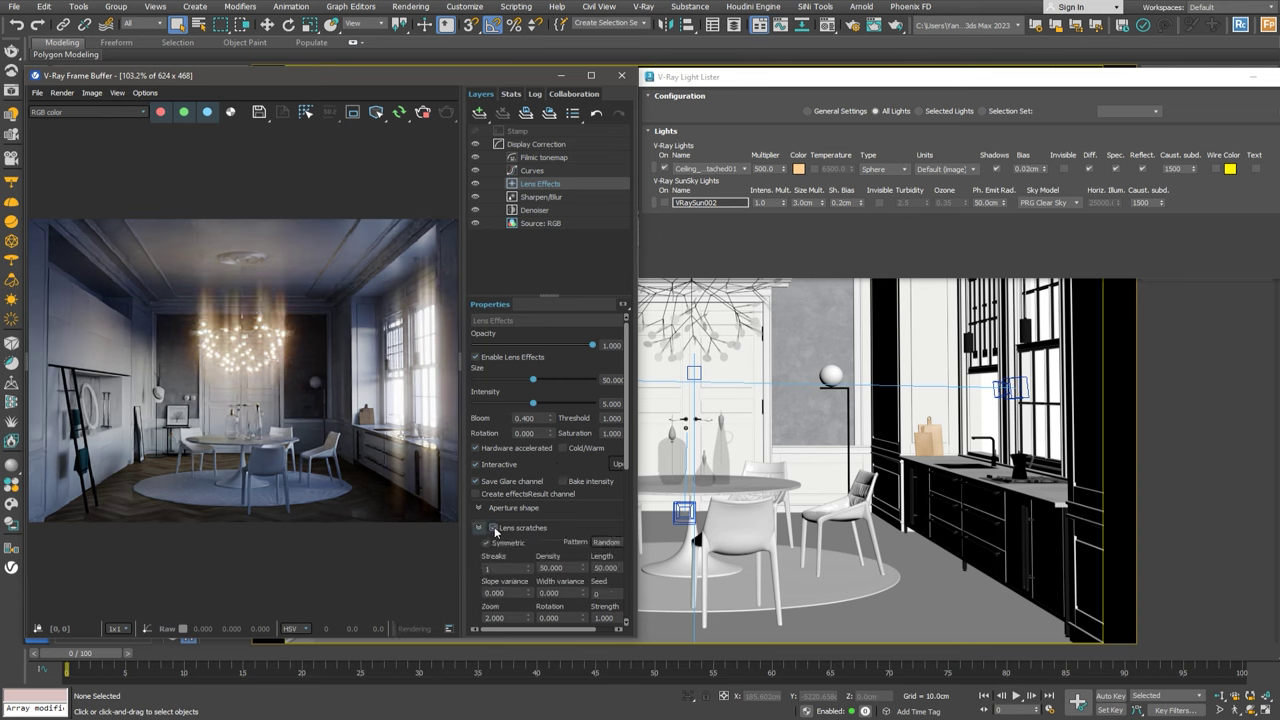
pyautogui.click(500, 569)
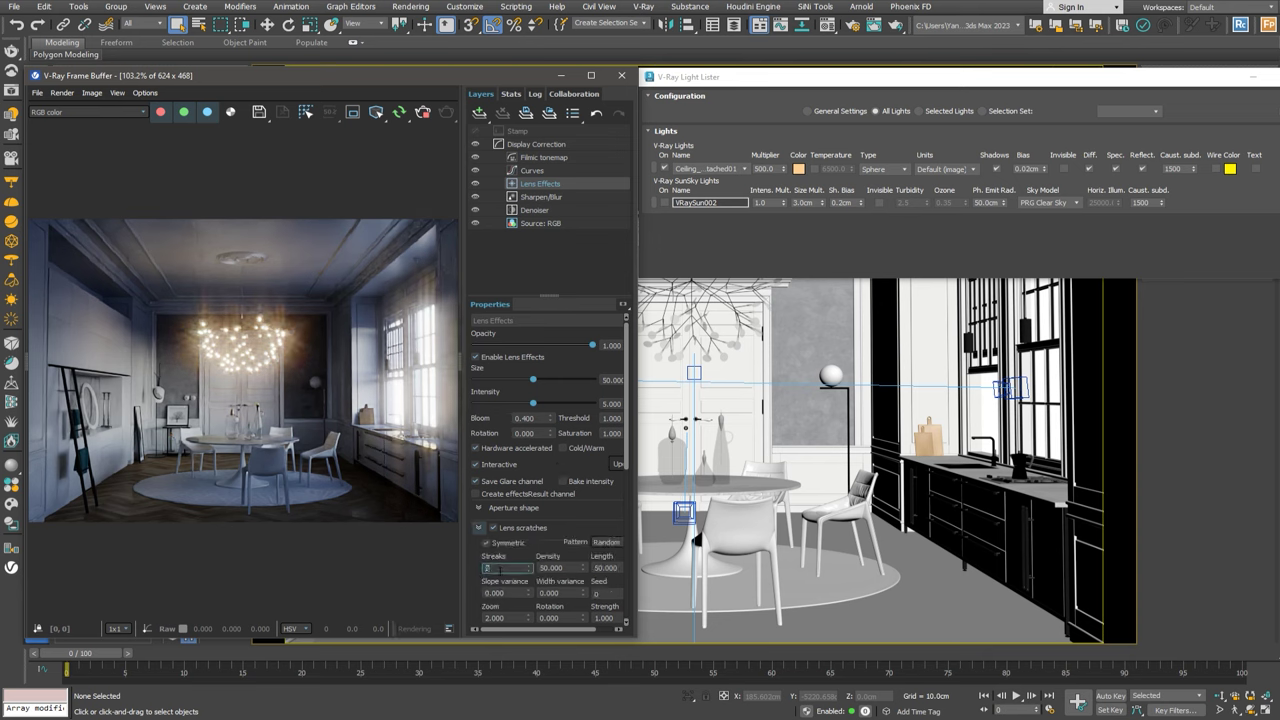
pyautogui.press('BackSpace')
pyautogui.write('3')
pyautogui.press('Tab')
pyautogui.write('30')
pyautogui.press('Tab')
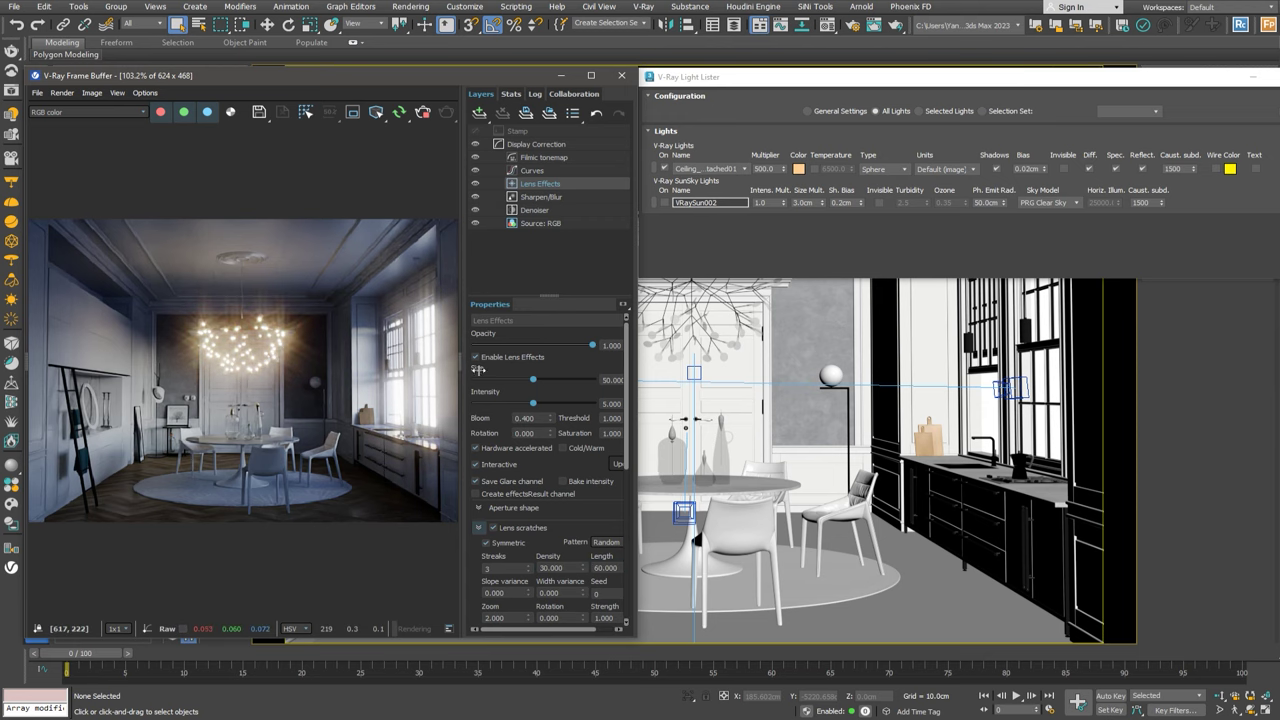
pyautogui.click(465, 368)
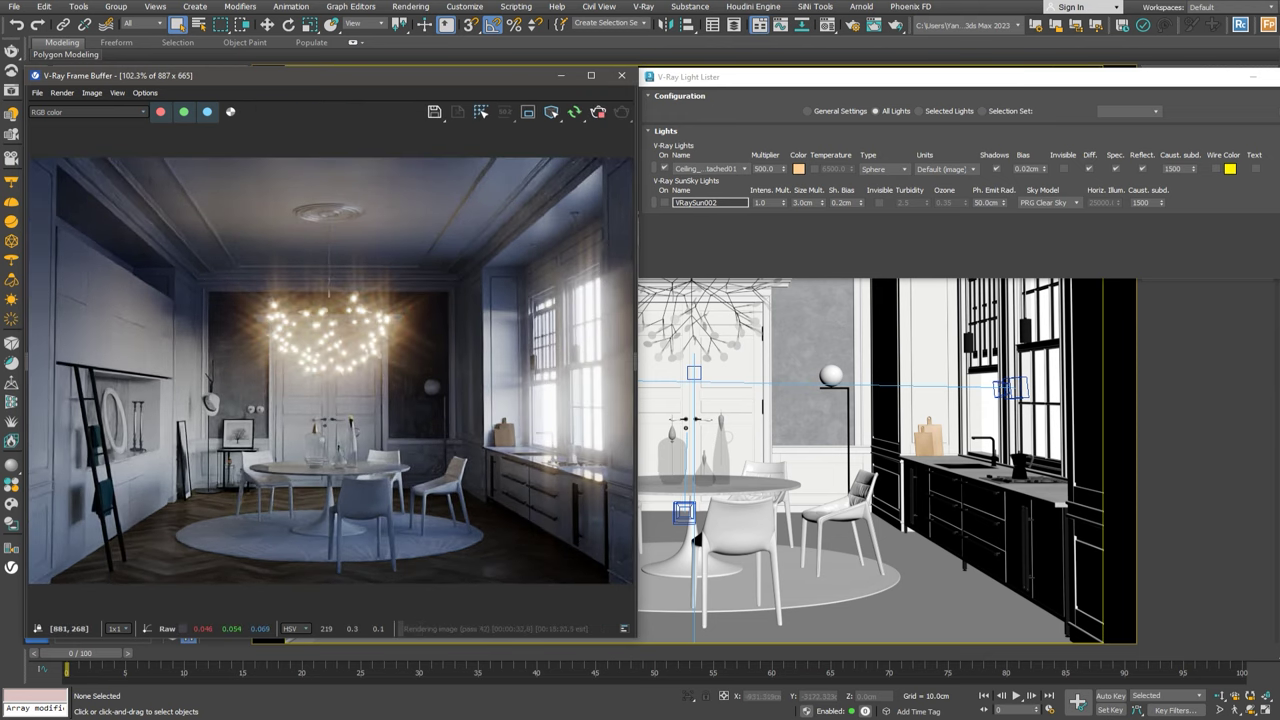